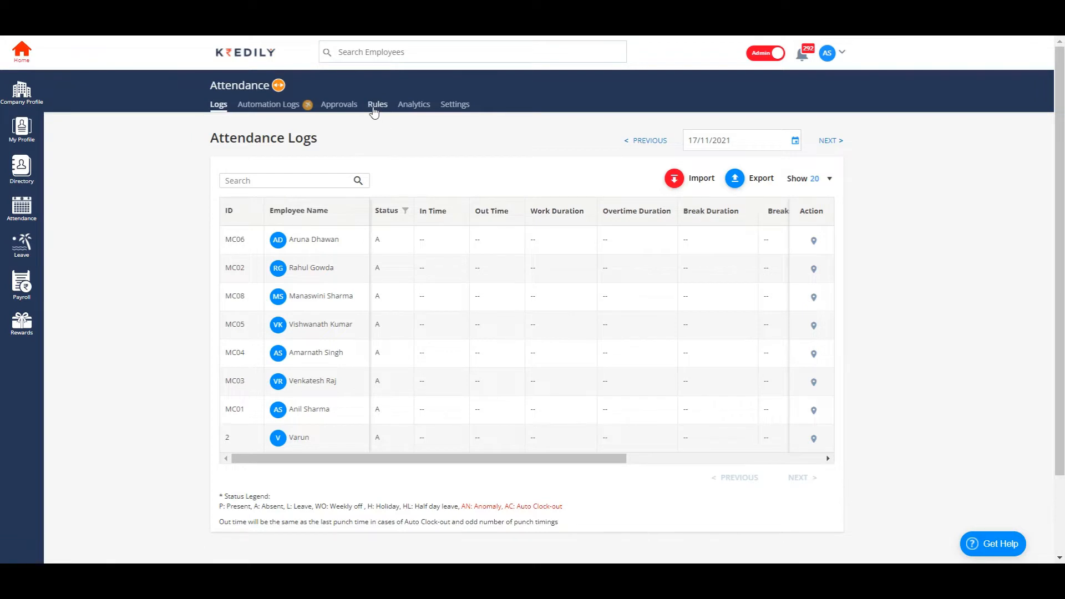
- Open the attendance rules and create a new attendance rule
click(375, 107)
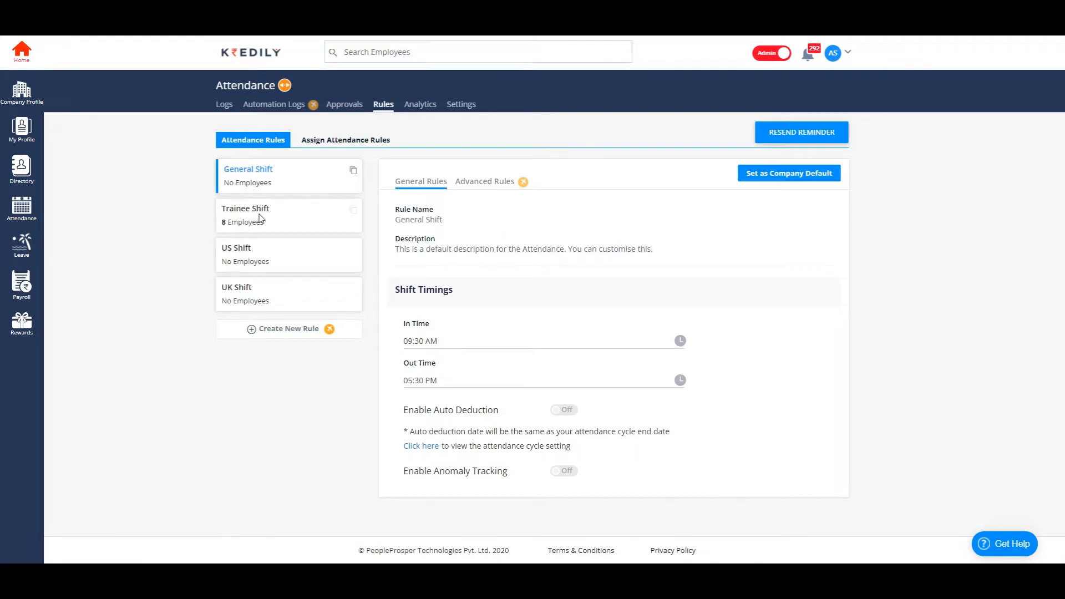
click(263, 331)
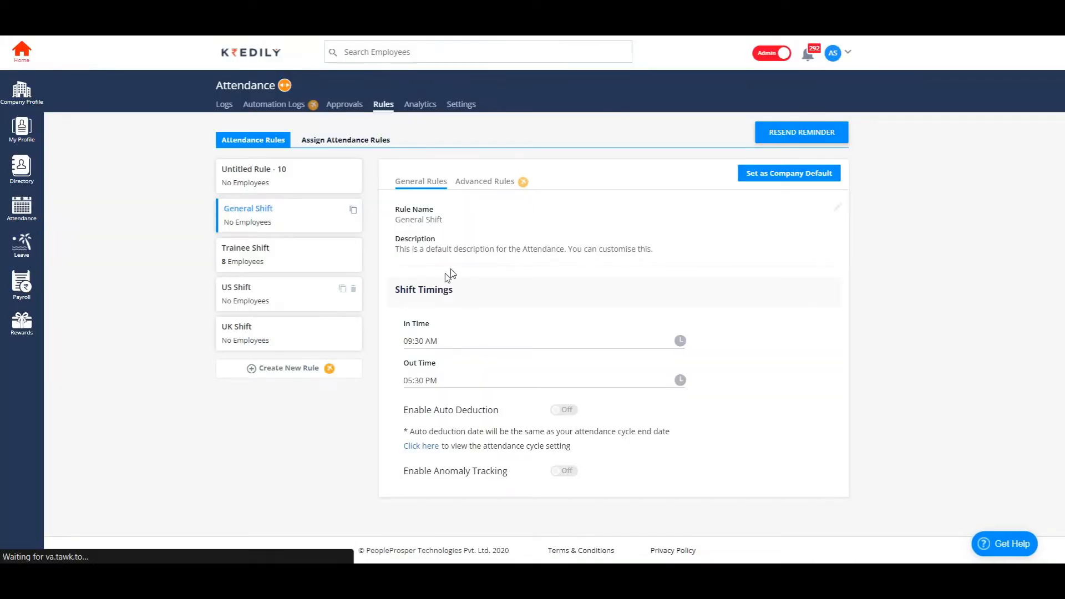
- Edit the General Shift rule and rename it as Morning Shift
click(838, 206)
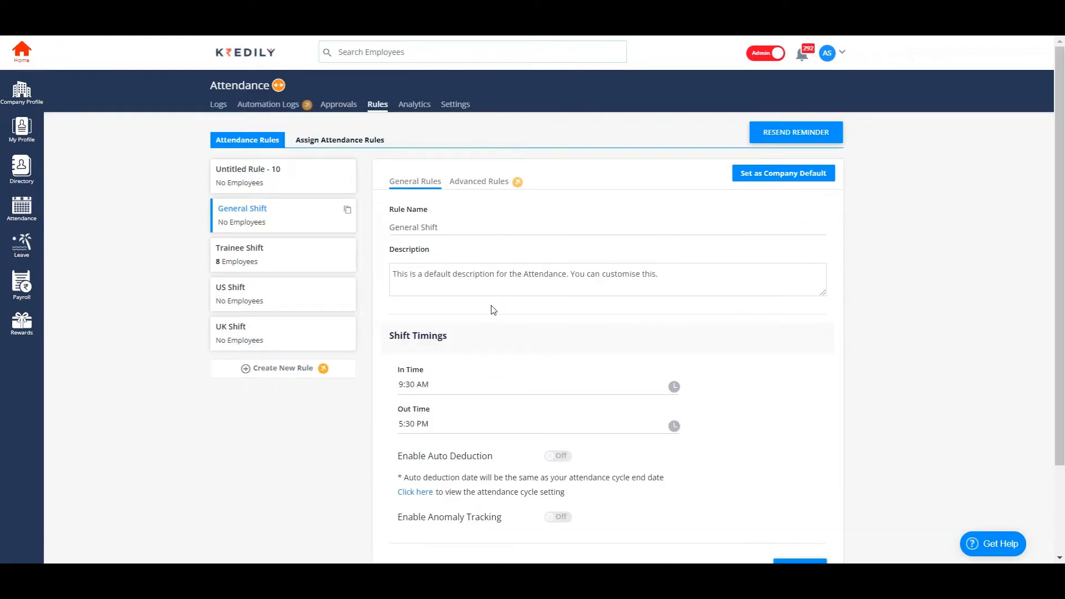
drag(465, 228, 265, 227)
text(Morn)
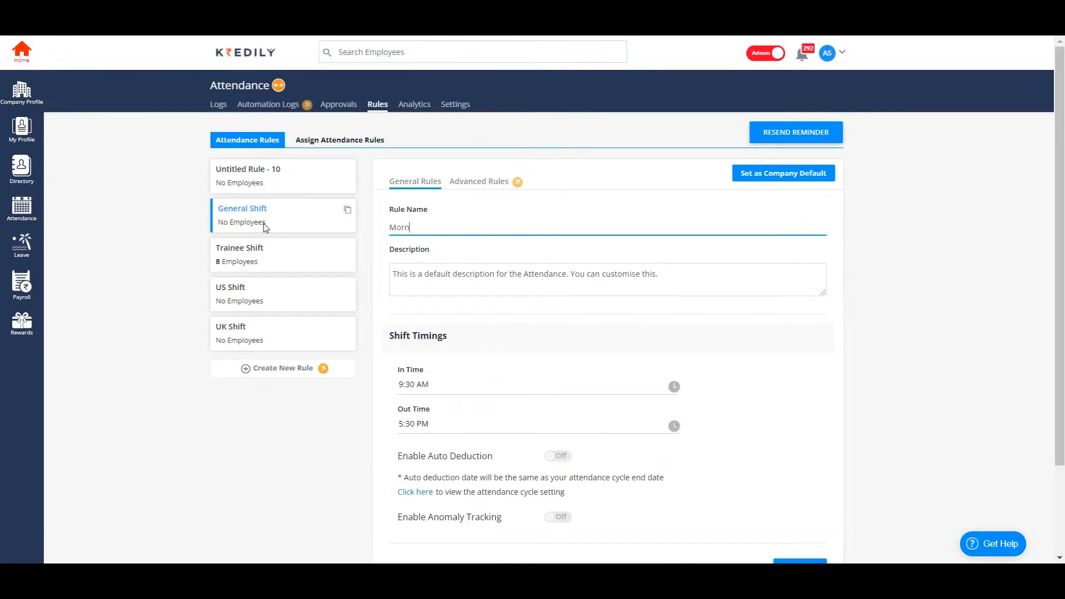
text(ing Shift)
- Set the Morning Shift's In Time to 9:00 AM
click(413, 384)
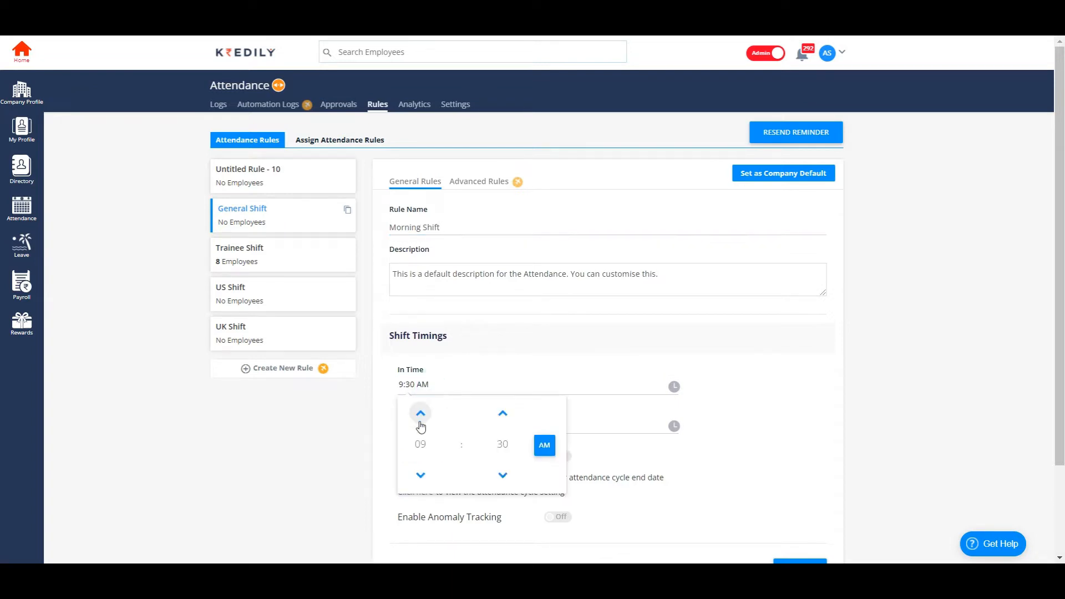
click(501, 443)
click(426, 425)
click(630, 404)
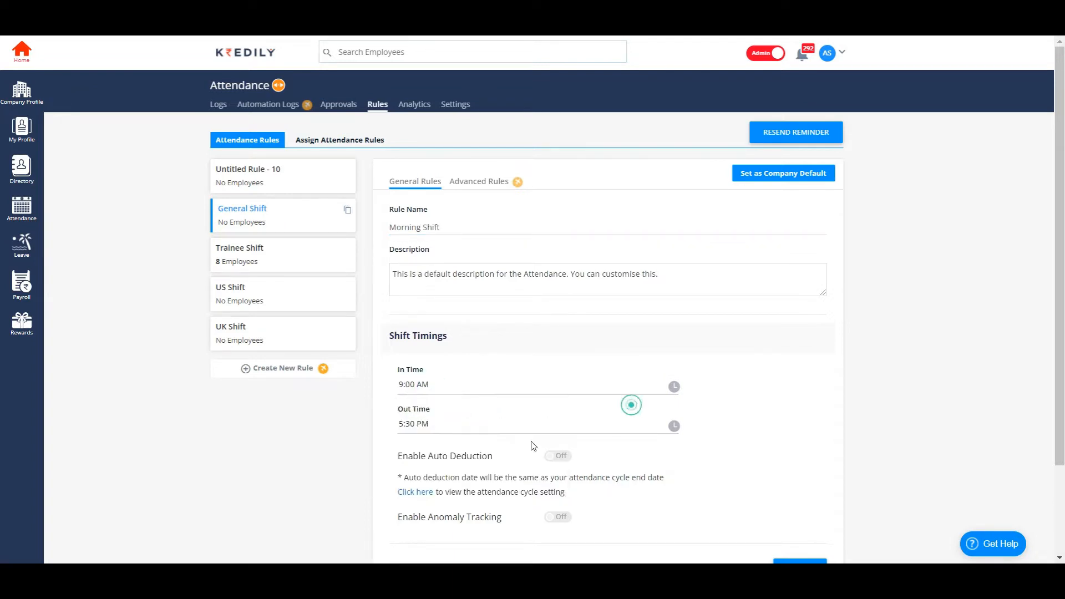
- Set the Morning Shift's Out Time to 6:00 PM
click(416, 425)
click(421, 483)
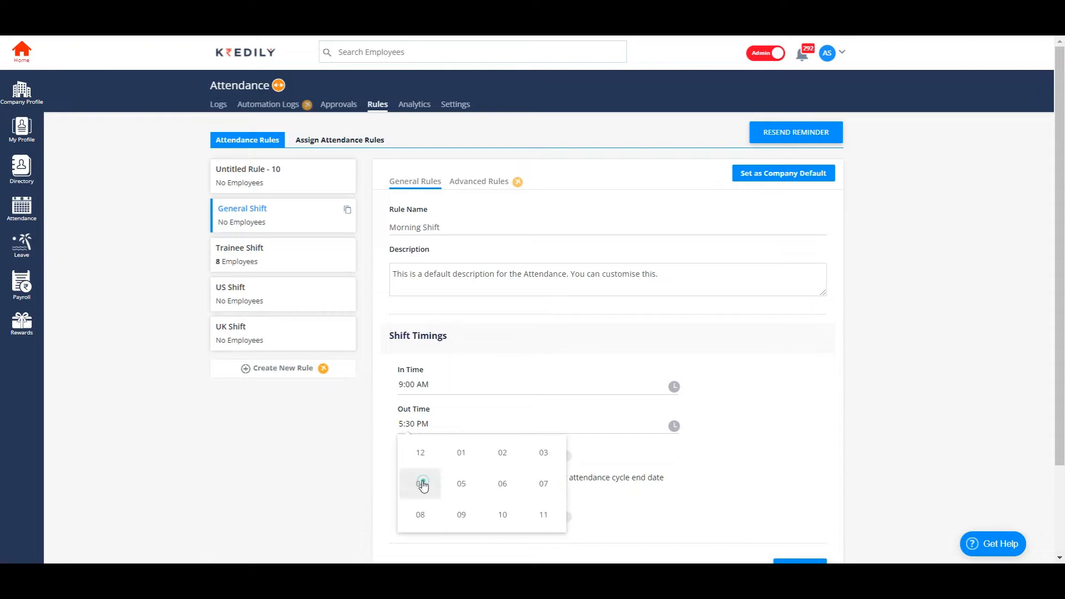
click(503, 486)
click(503, 483)
click(411, 452)
click(613, 484)
- Enable Auto Deduction and Anomaly Tracking for the Morning Shift rule
scroll(767, 419, down, 2)
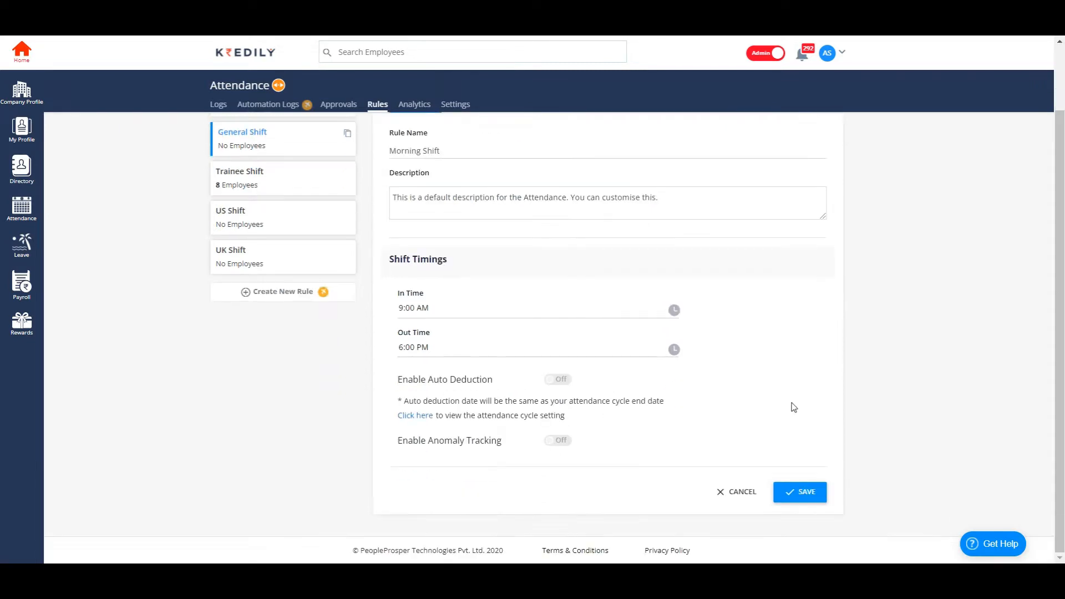
click(564, 388)
click(554, 441)
- Set both the In Time and Out Time grace periods in the anomaly settings to 00:20
scroll(509, 430, down, 4)
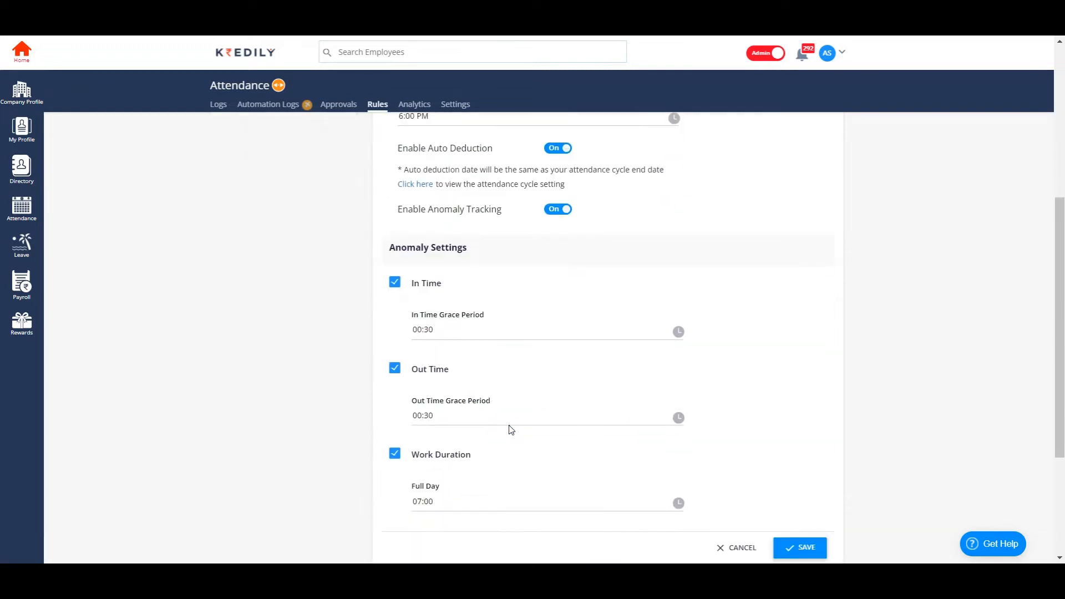
click(416, 328)
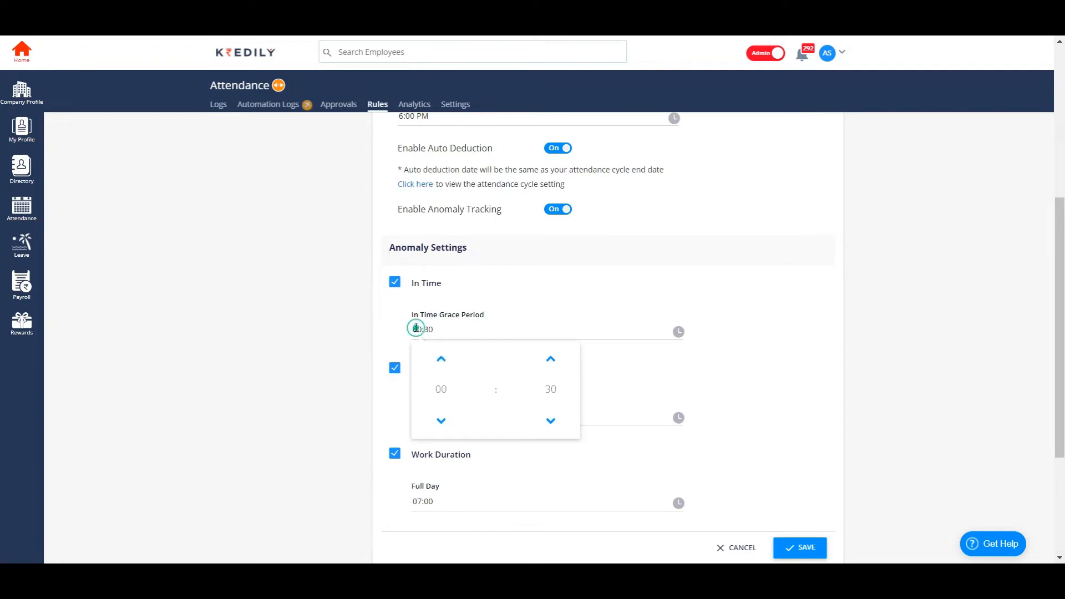
click(547, 393)
click(439, 389)
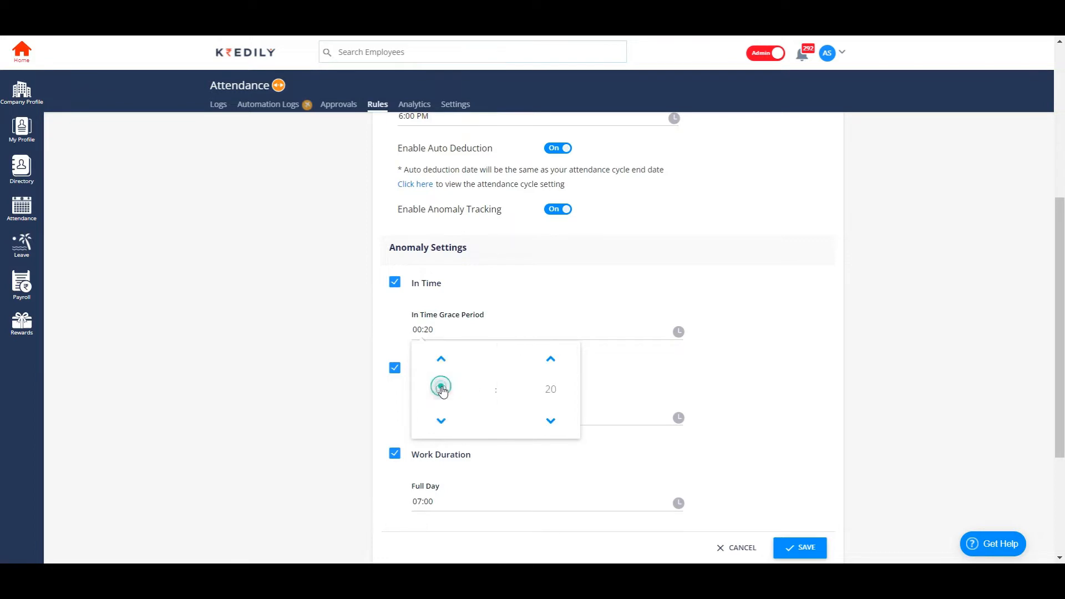
click(504, 314)
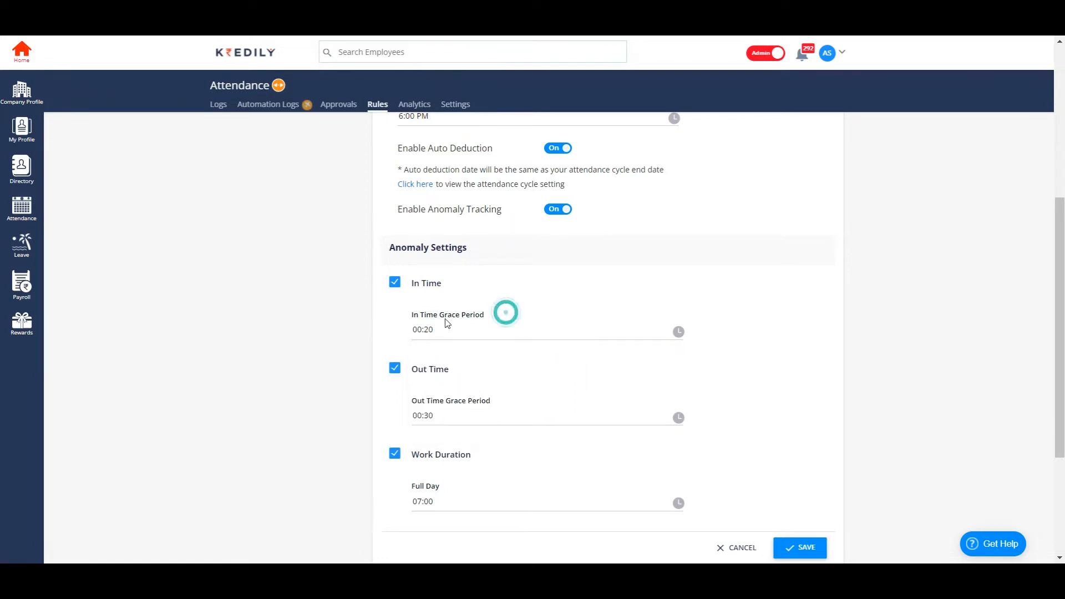
click(425, 416)
click(547, 474)
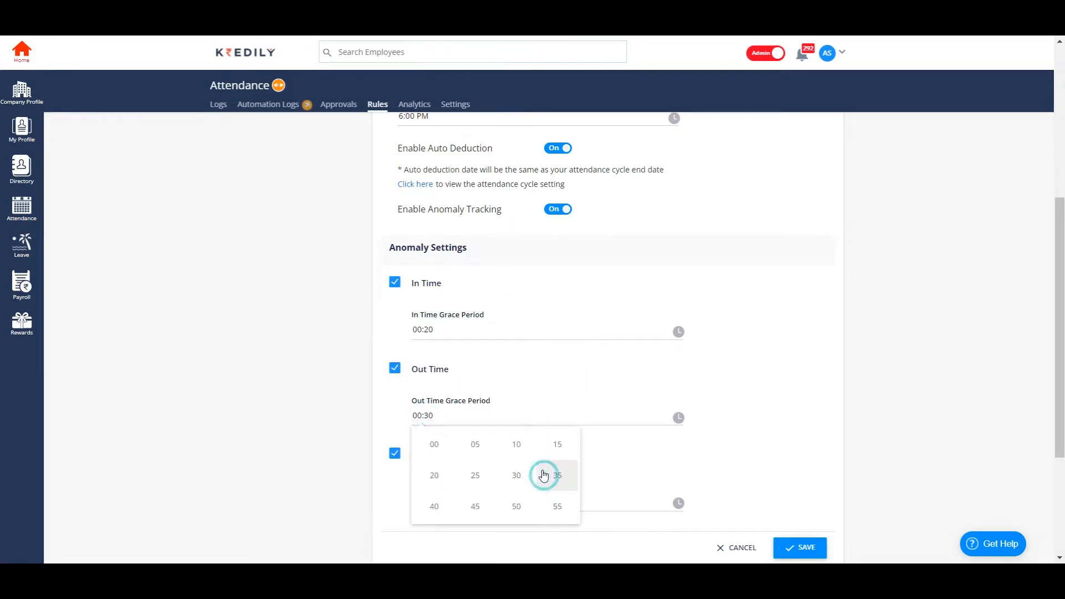
click(438, 475)
click(544, 349)
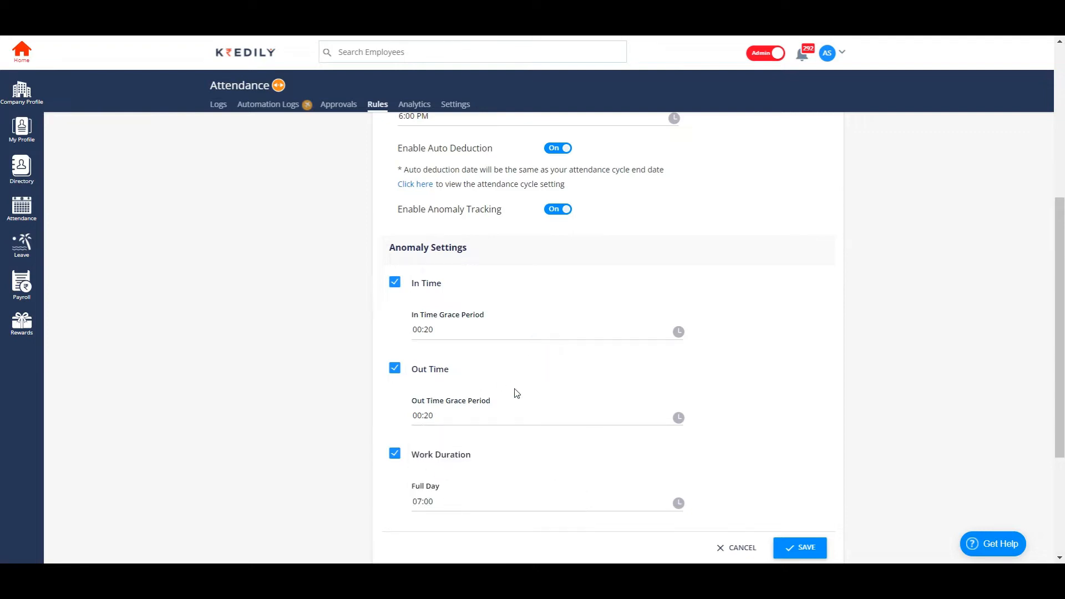
- Set the required work duration to 08:00 for a full day and 04:30 for a half day
scroll(516, 393, down, 3)
click(419, 315)
click(438, 336)
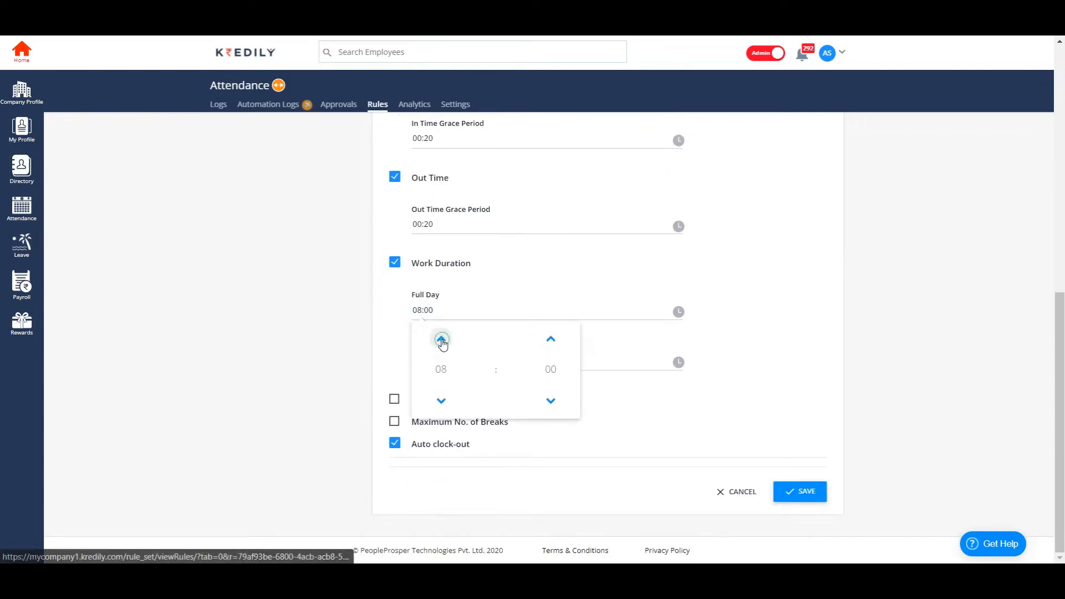
click(544, 278)
click(423, 361)
click(440, 390)
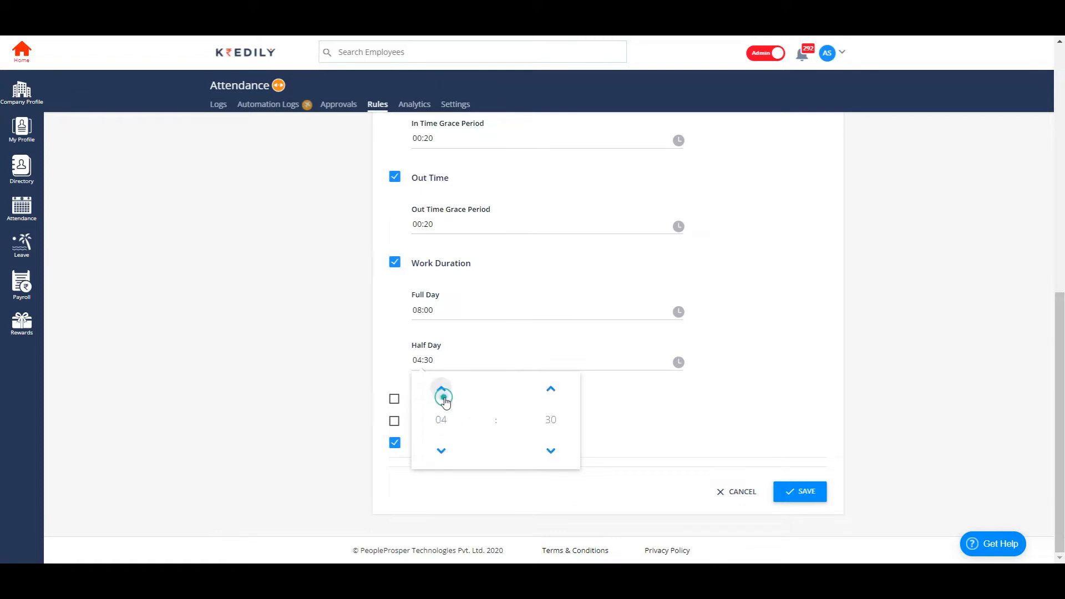
click(573, 341)
- Enable the Maximum Total Break Duration anomaly and set it to 01:00
click(395, 400)
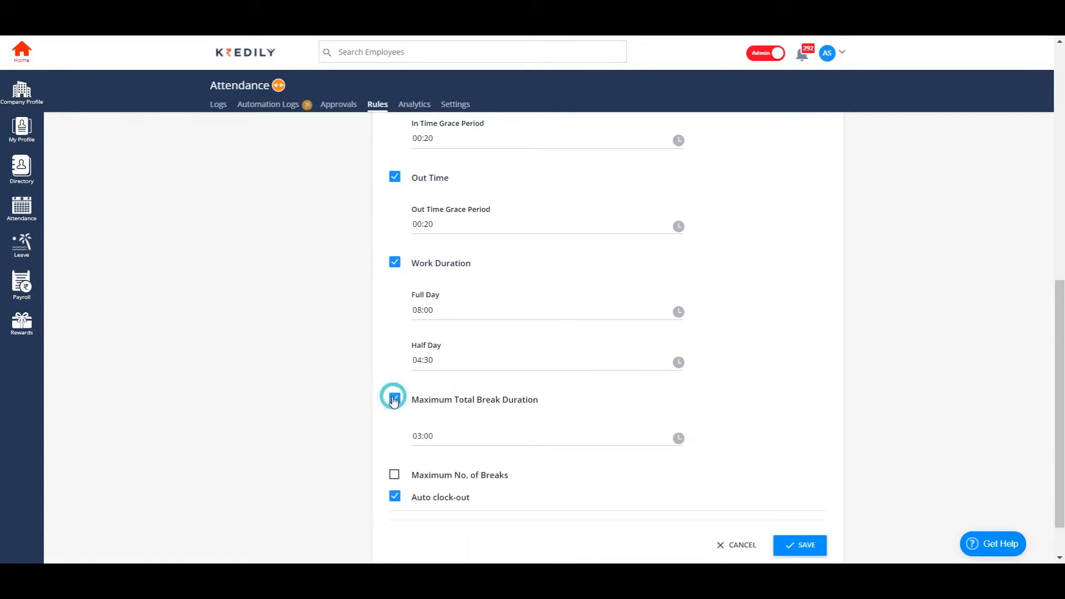
click(438, 436)
click(440, 392)
click(440, 392)
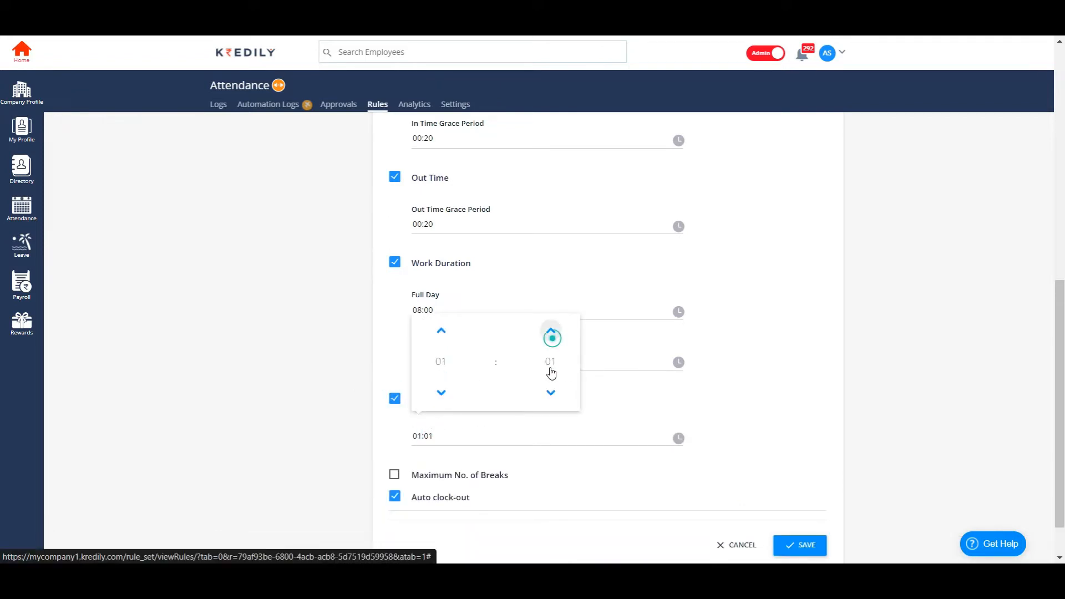
click(512, 425)
- Enable Maximum No. of Breaks with a limit of 6 and save the updated rule
click(396, 474)
scroll(432, 396, down, 2)
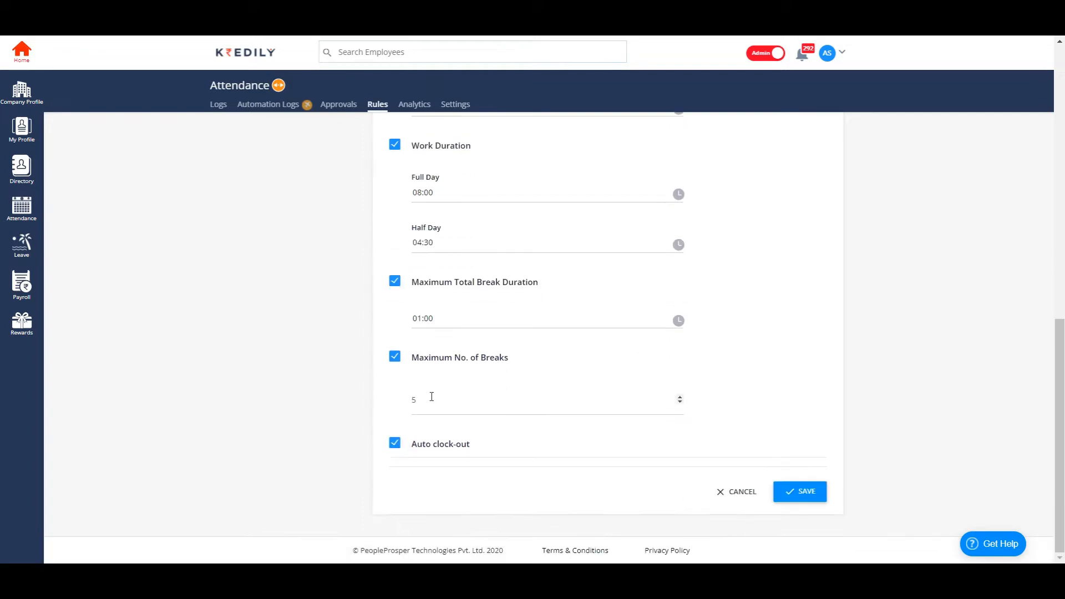
click(680, 397)
click(804, 490)
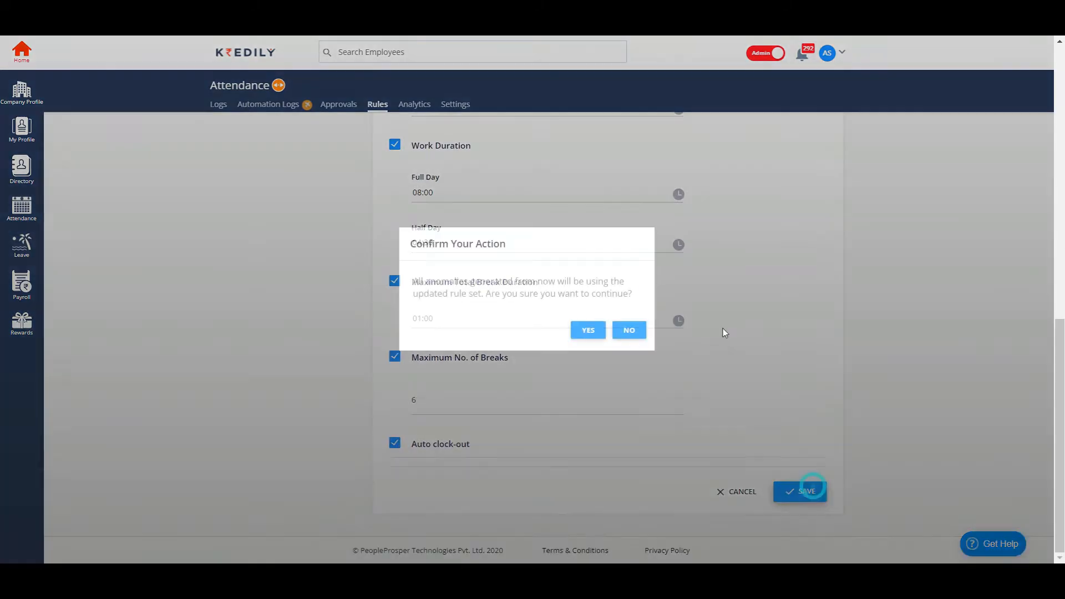
click(592, 334)
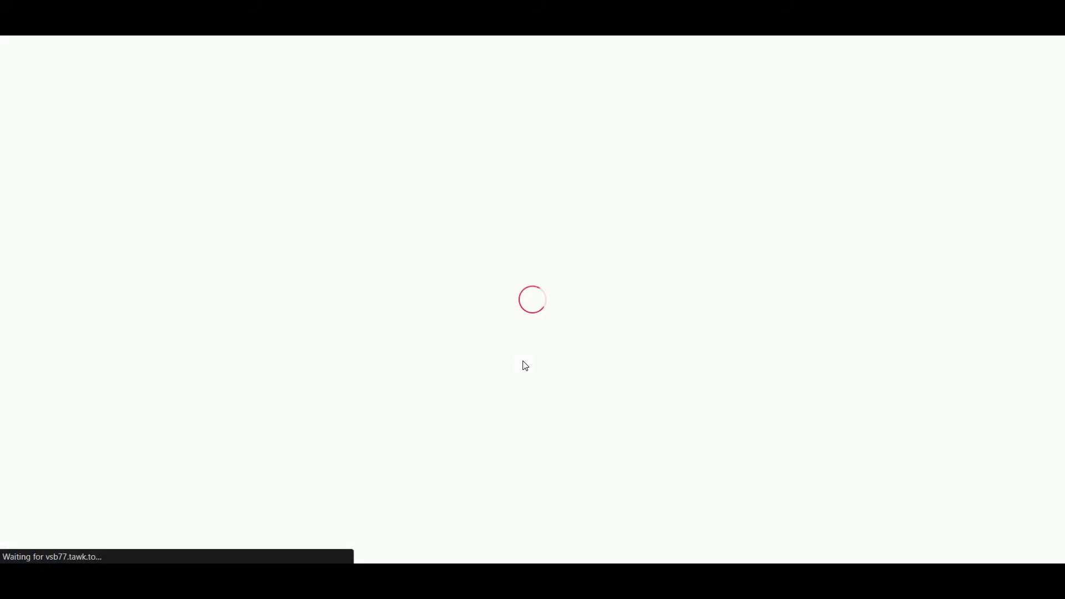
- Enable Overtime, Attendance with Selfie and Geo Fencing in the Morning Shift's advanced rules
click(485, 184)
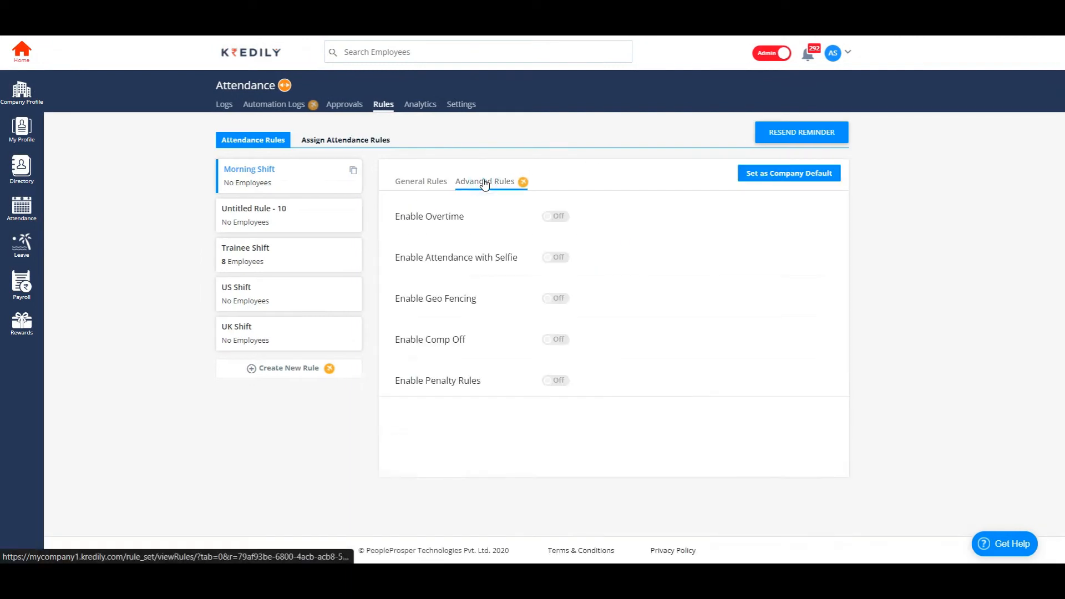
click(561, 218)
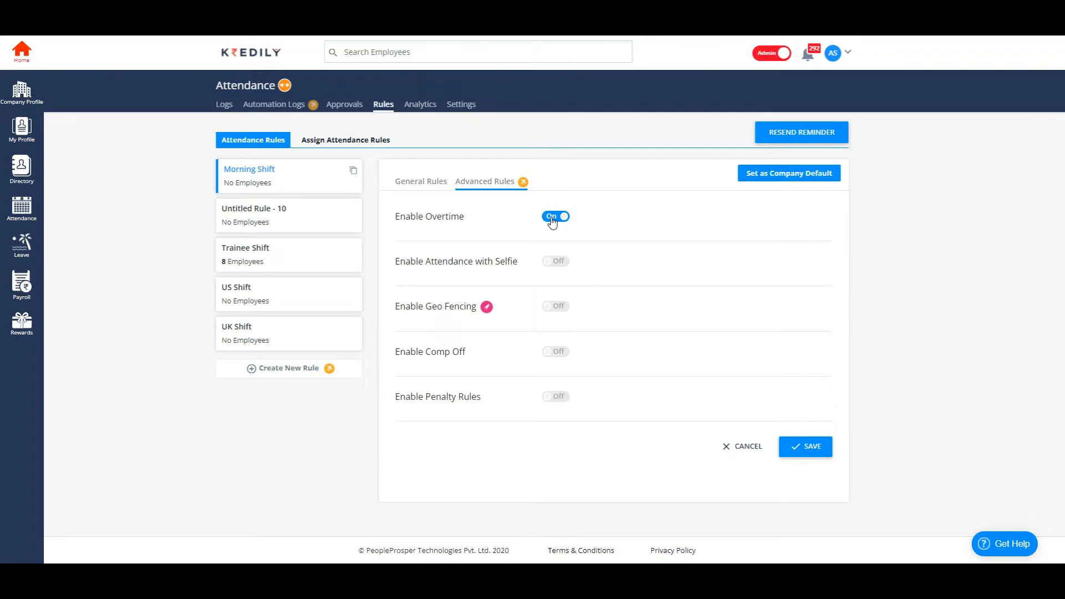
click(562, 219)
click(562, 220)
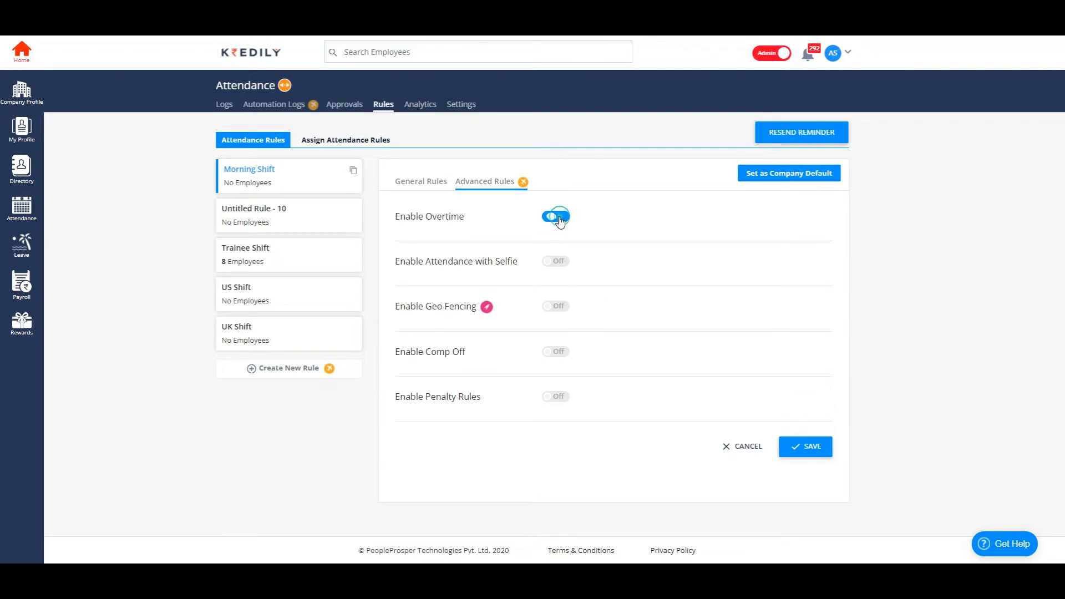
click(559, 266)
click(563, 309)
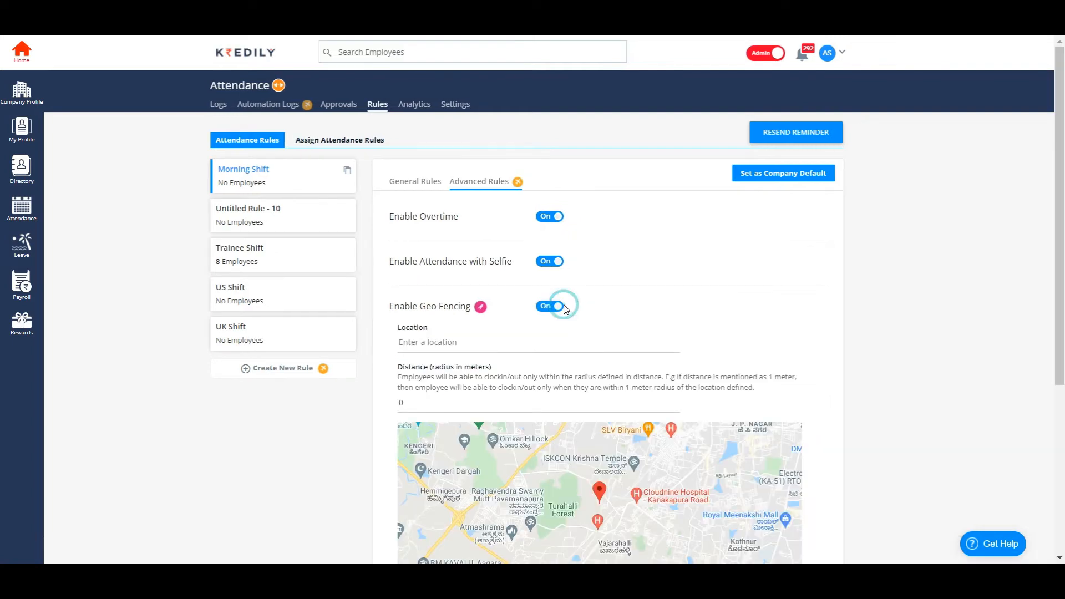
- Set the geo-fencing location to Hsr Bda Complex in HSR Layout, Bengaluru, with a radius of 10 meters
click(453, 341)
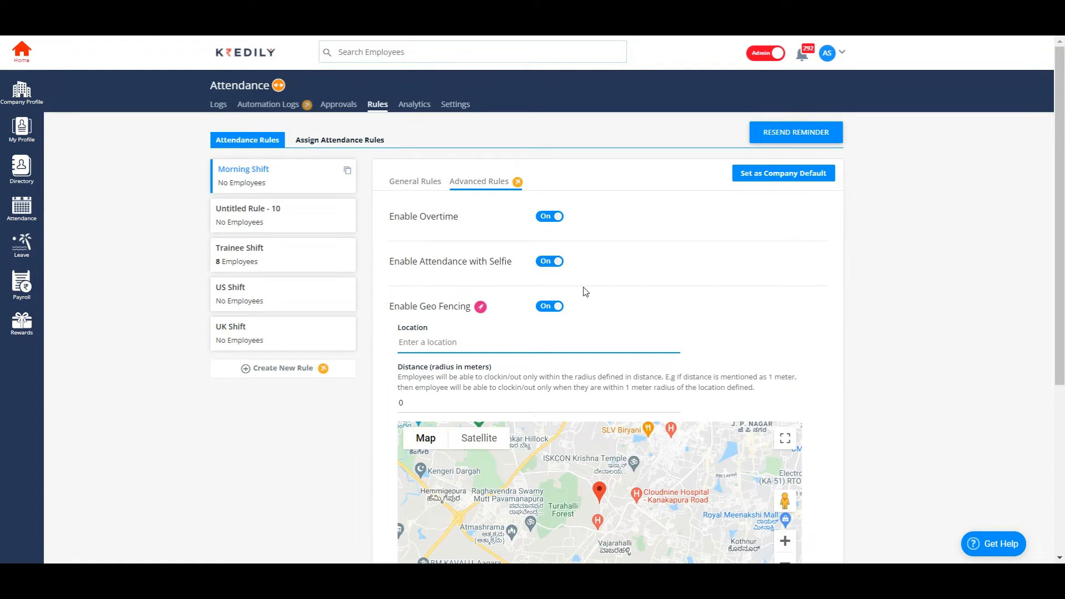
text(hs)
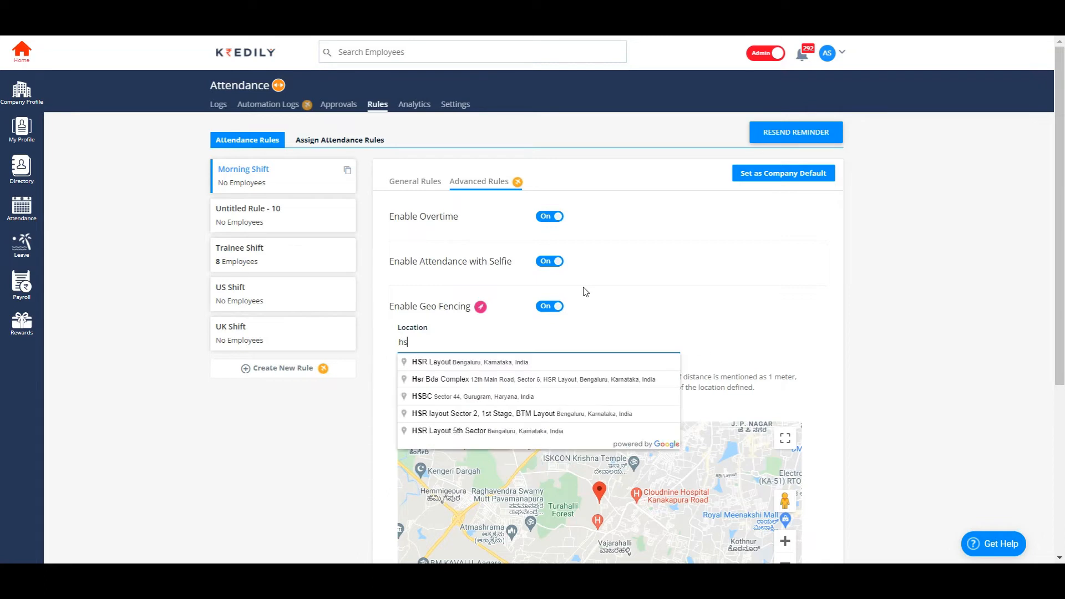
click(512, 378)
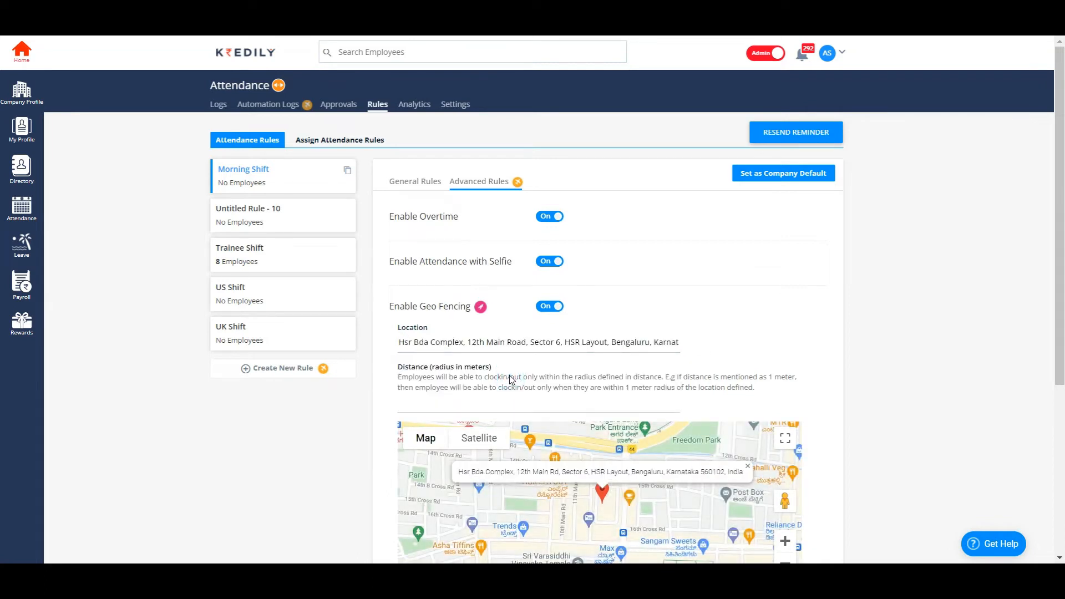
click(421, 398)
text(10)
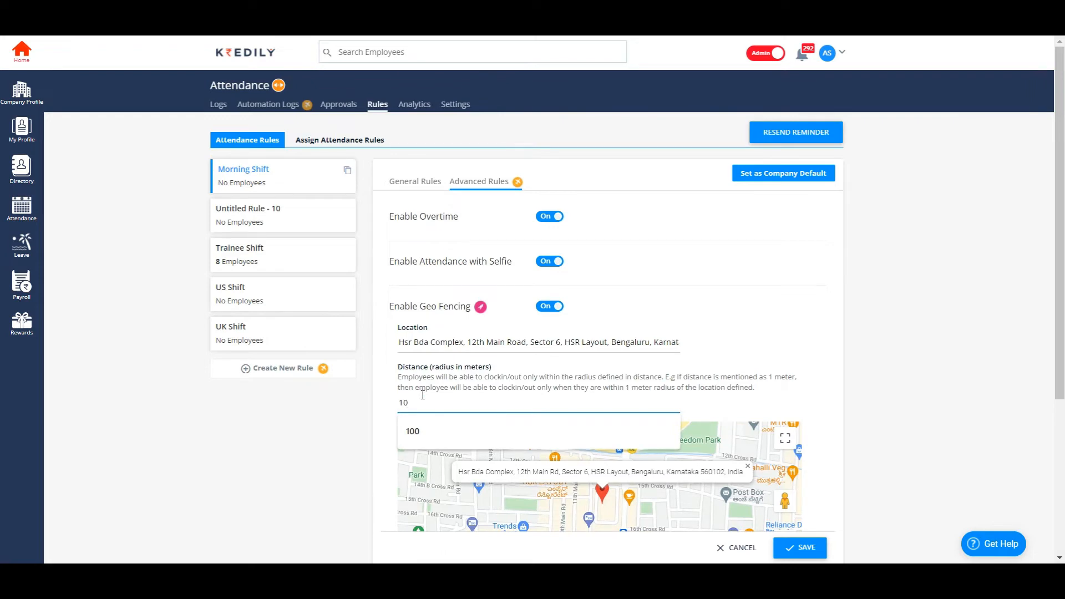
click(372, 421)
- Enable Comp Off and Penalty Rules for the Morning Shift
scroll(603, 374, down, 4)
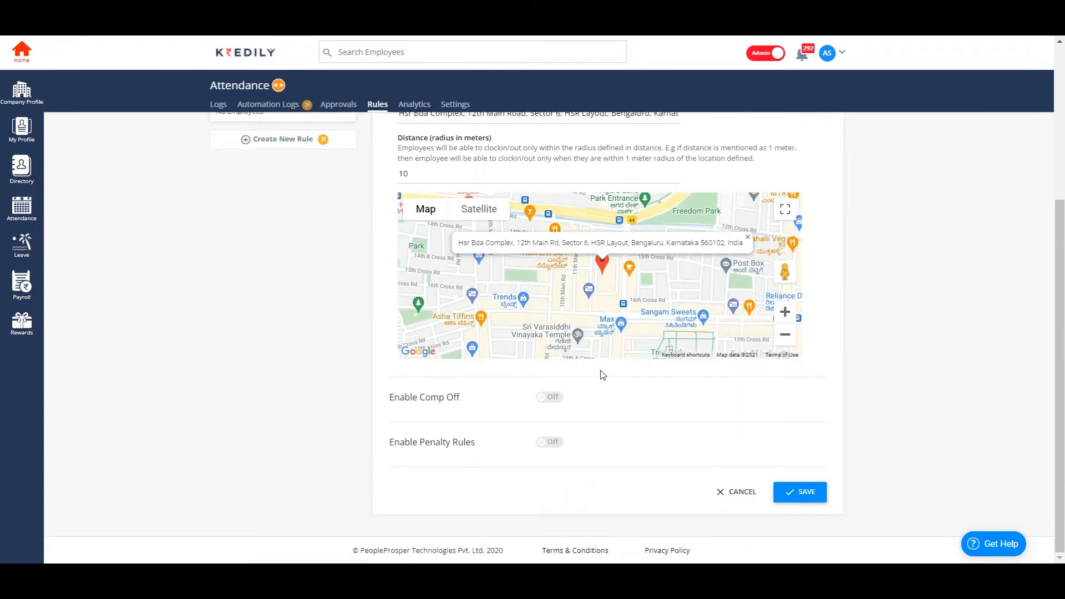
scroll(602, 374, up, 4)
scroll(602, 373, down, 4)
click(557, 406)
click(550, 442)
- Review the Morning Shift's penalty rules, focusing on the In Time late coming allowance and penalty interval
scroll(554, 442, down, 8)
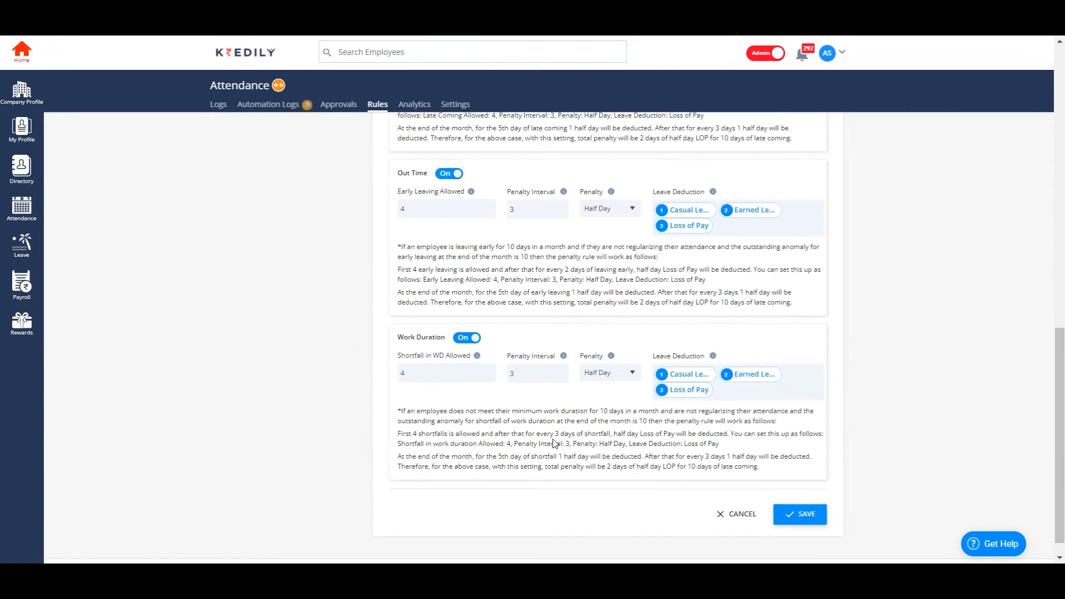
scroll(554, 441, up, 4)
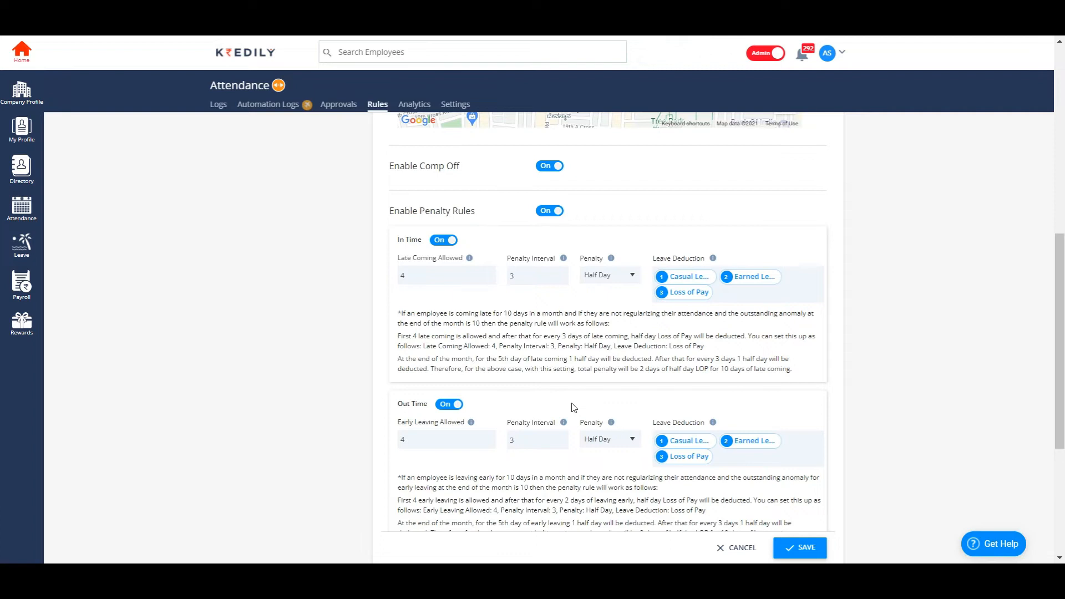
click(402, 273)
click(532, 276)
double_click(411, 274)
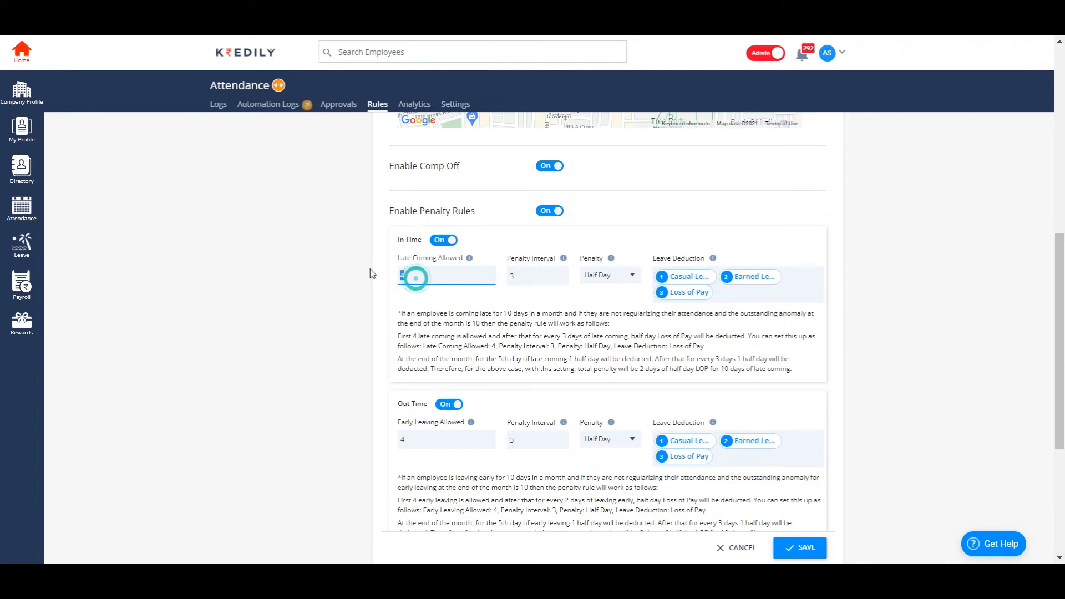
double_click(513, 276)
click(537, 274)
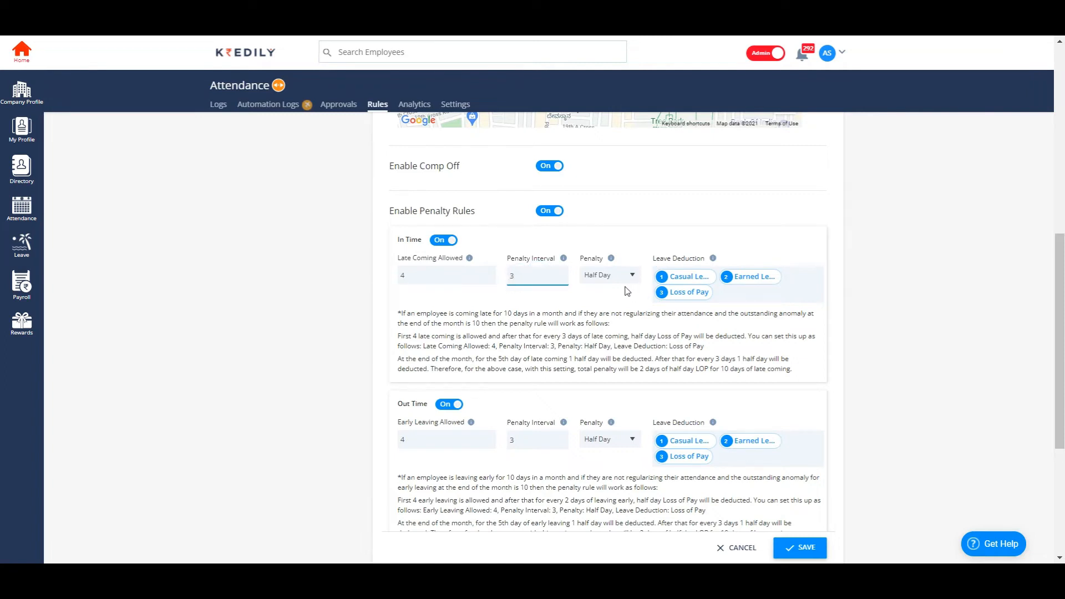
- Choose Half Day as the In Time penalty and save the Morning Shift's advanced rules
click(604, 281)
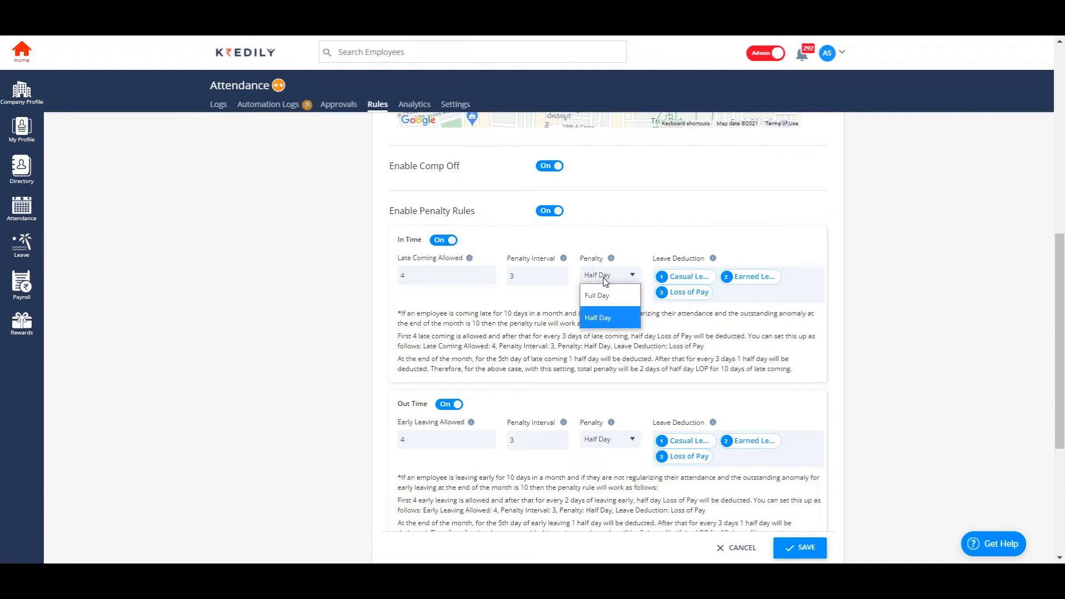
click(609, 320)
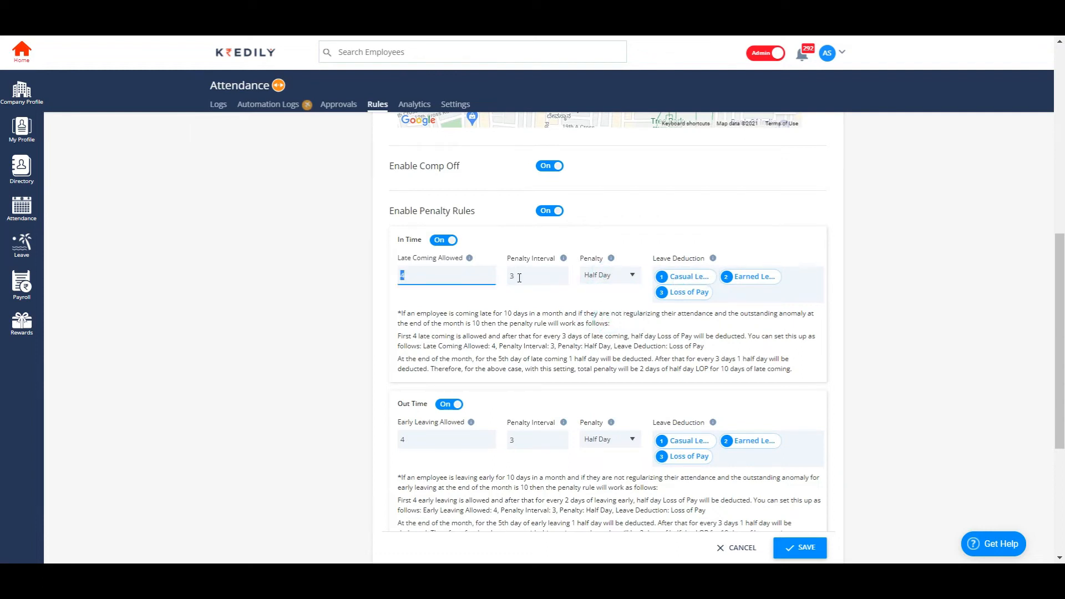
drag(518, 277, 500, 281)
key(Tab)
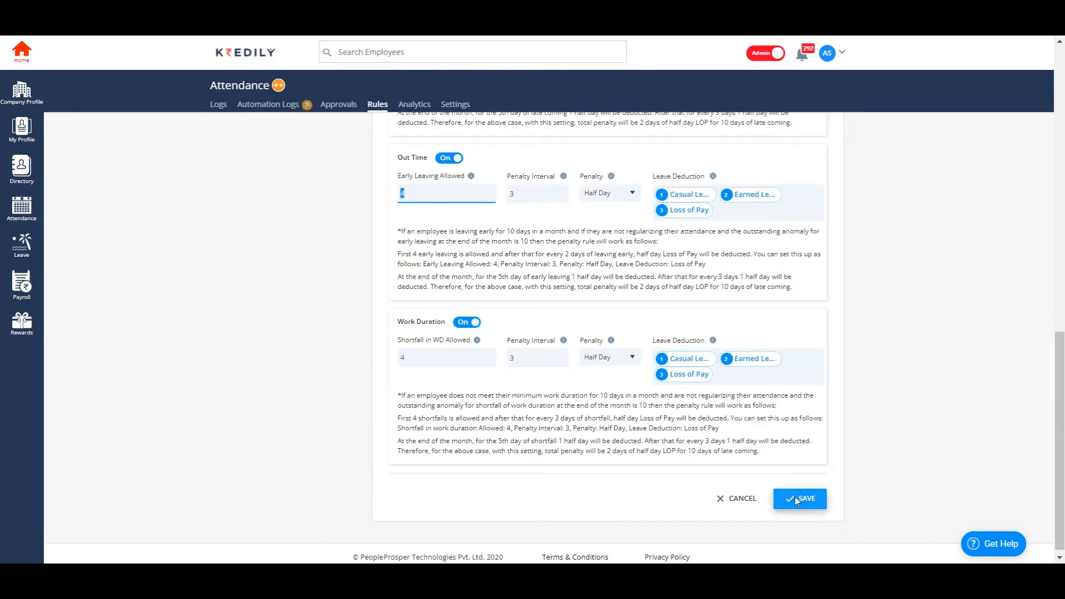
click(798, 499)
click(578, 330)
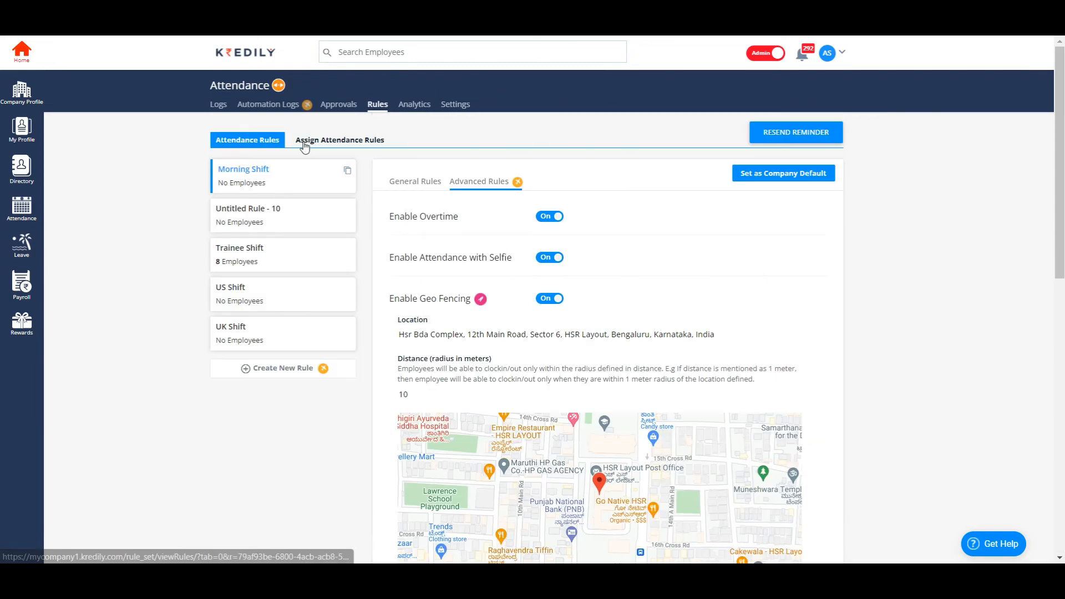
- Assign the Morning Shift rule to the three employees without an applied rule, with effective date 01/10/2021
click(336, 142)
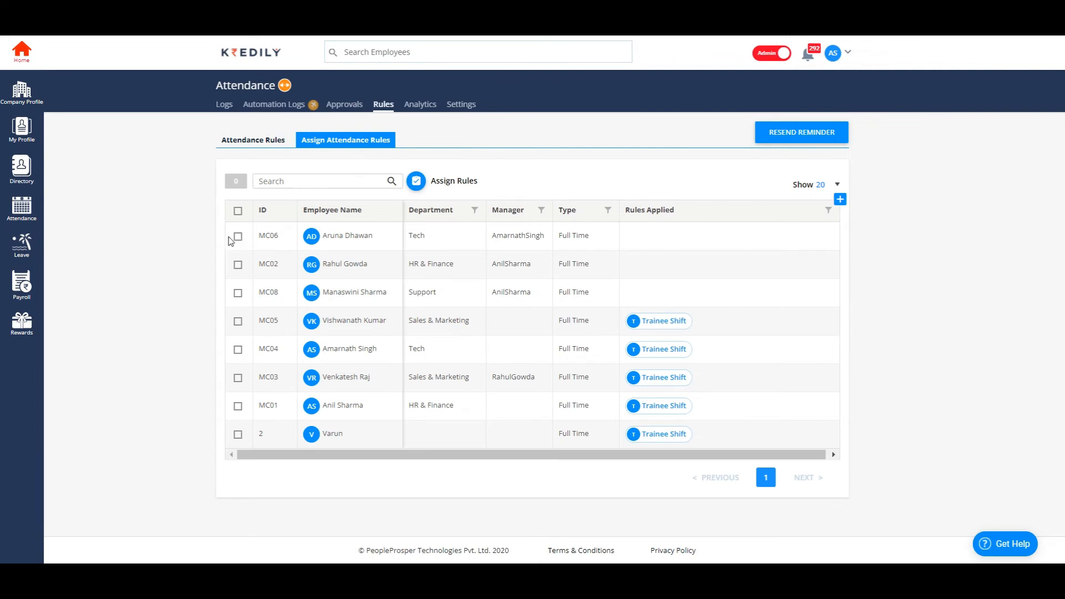
click(237, 236)
click(237, 265)
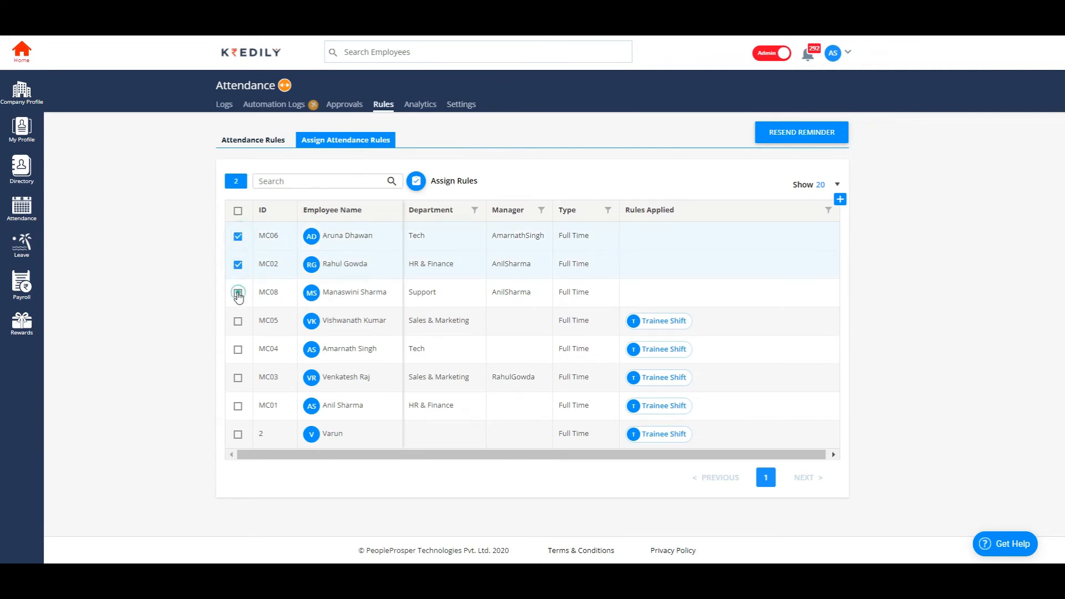
click(238, 294)
click(416, 182)
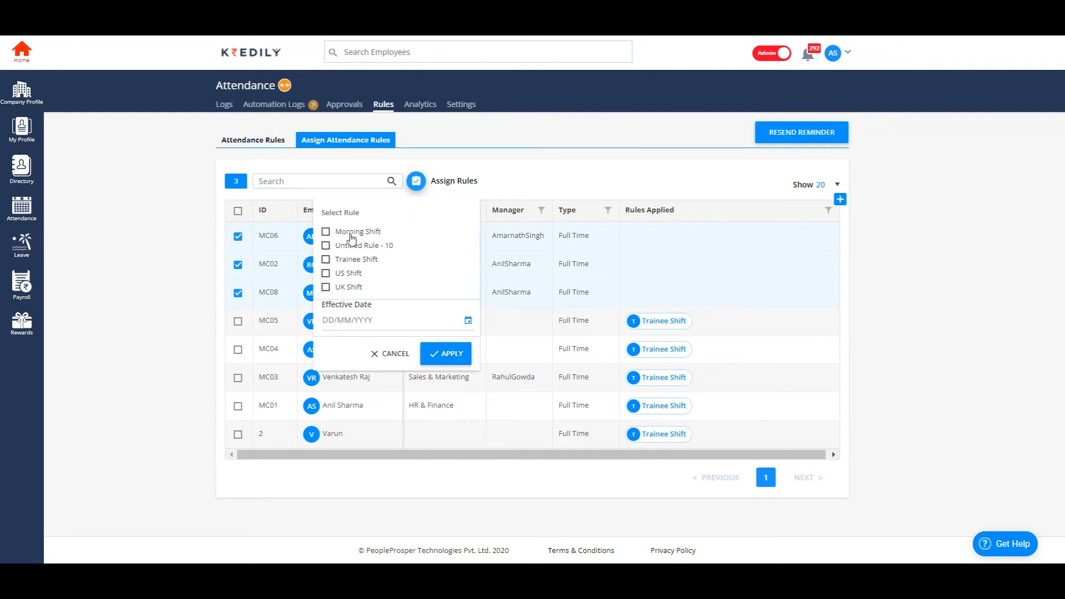
click(326, 231)
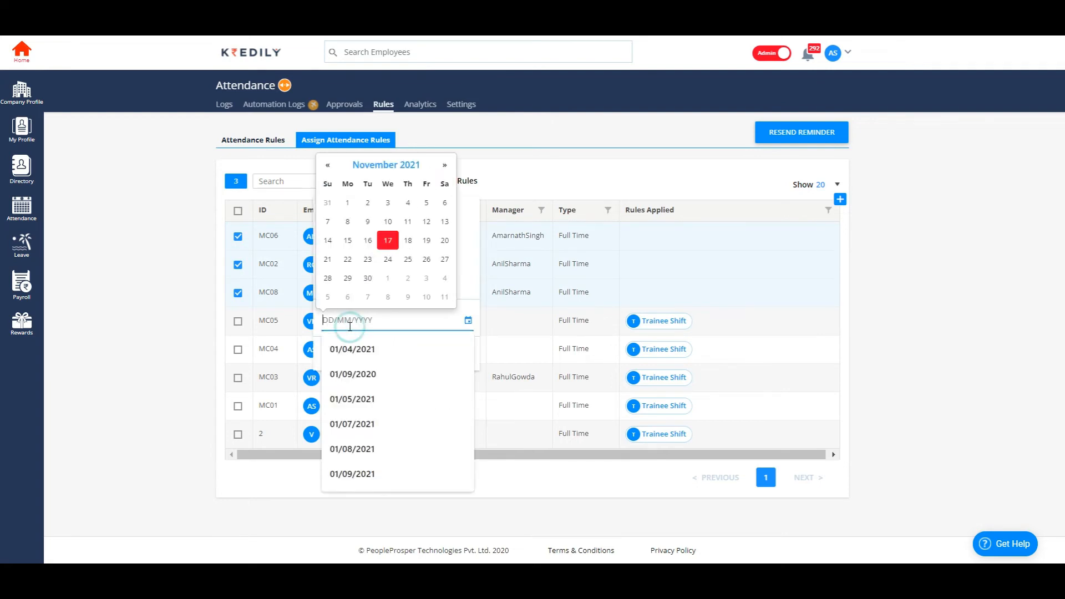
click(328, 165)
click(426, 203)
click(441, 357)
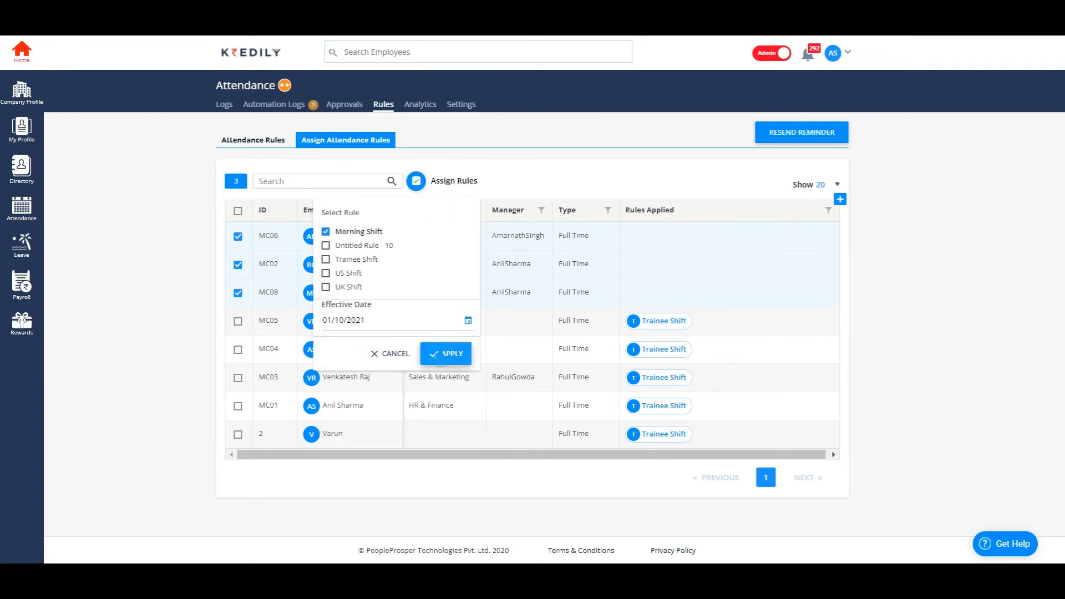
click(530, 361)
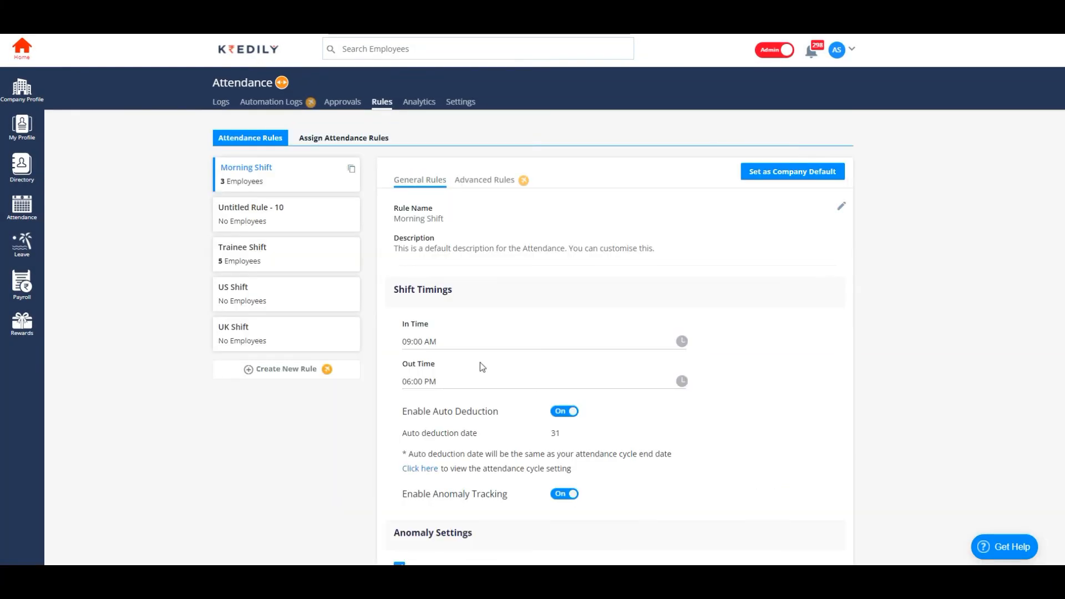
- Open the attendance logs for 15/11/2021 and export them
click(221, 103)
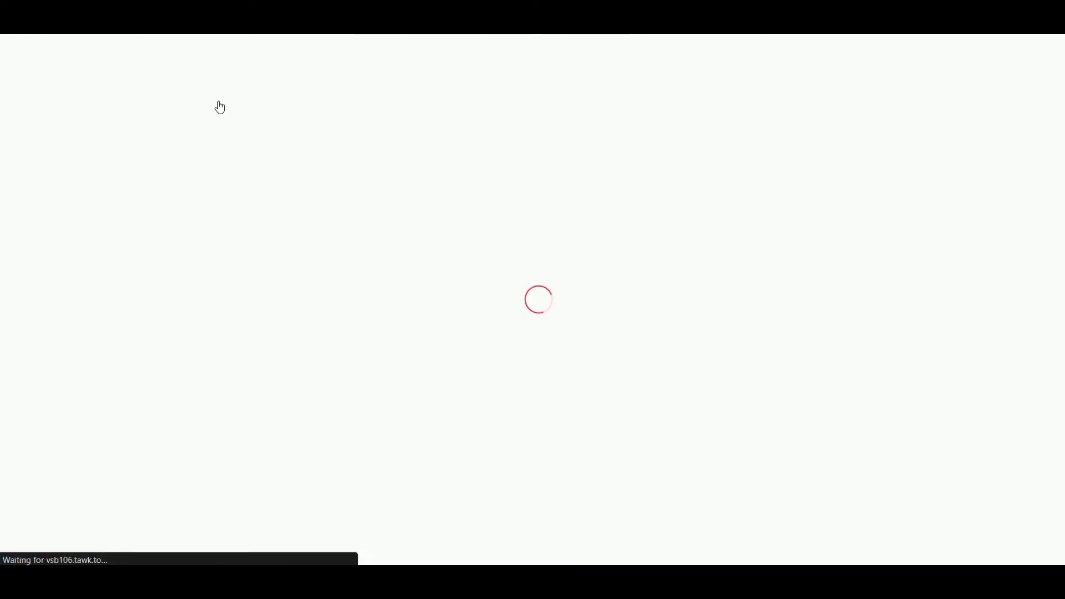
click(743, 138)
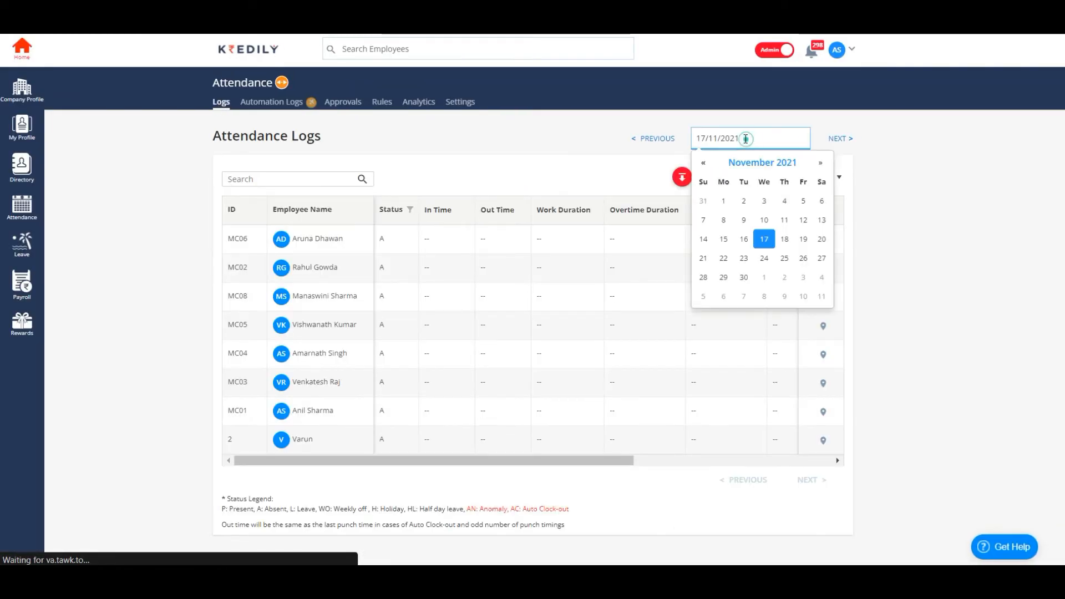
click(745, 240)
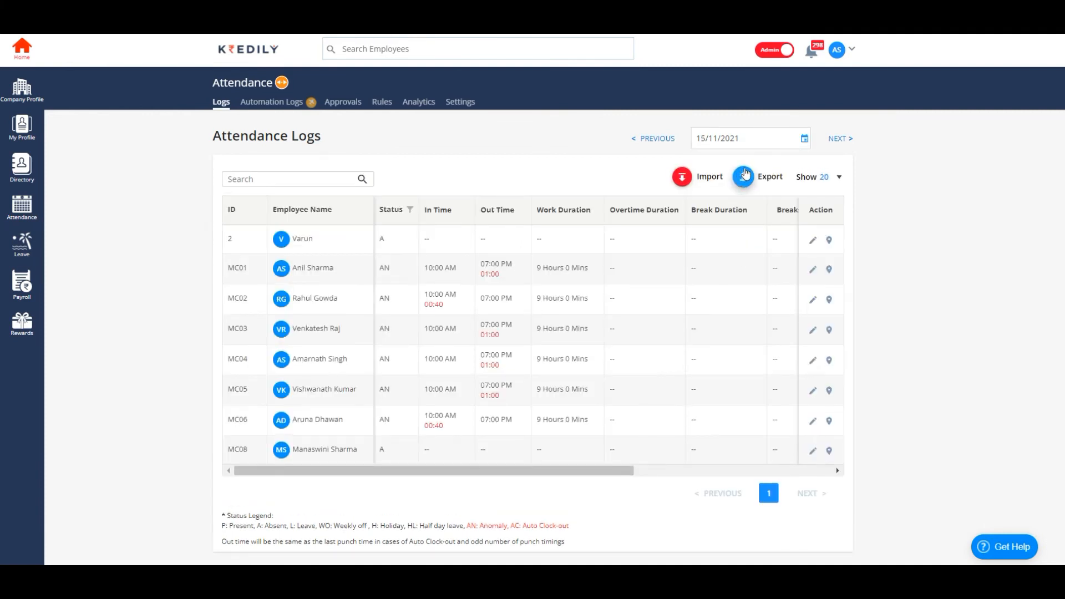
click(743, 177)
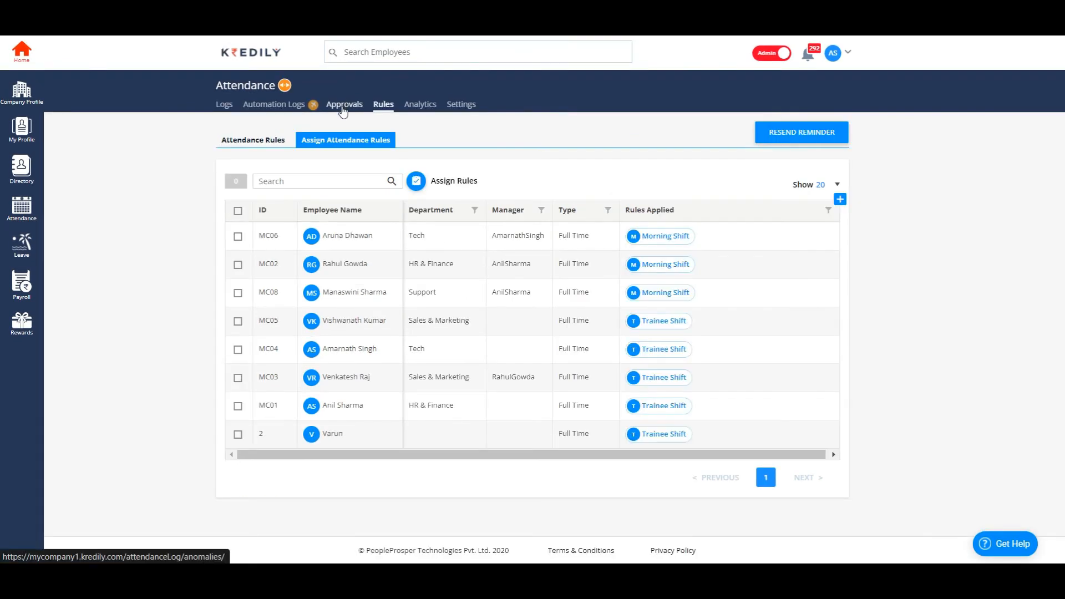
- Approve the first pending attendance regularization request and bulk approve all the remaining ones
click(344, 106)
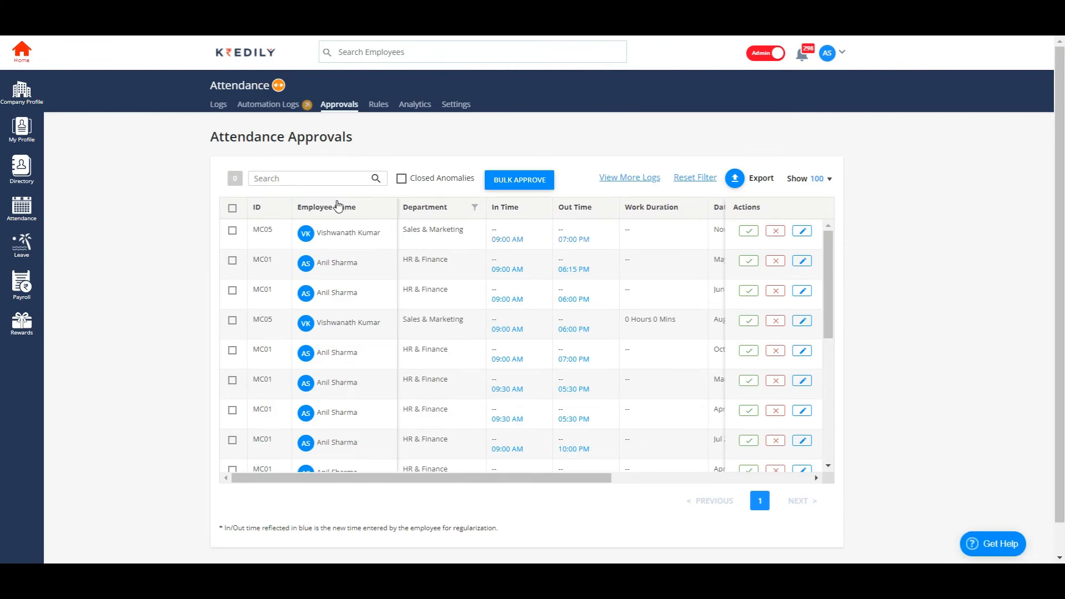
click(747, 232)
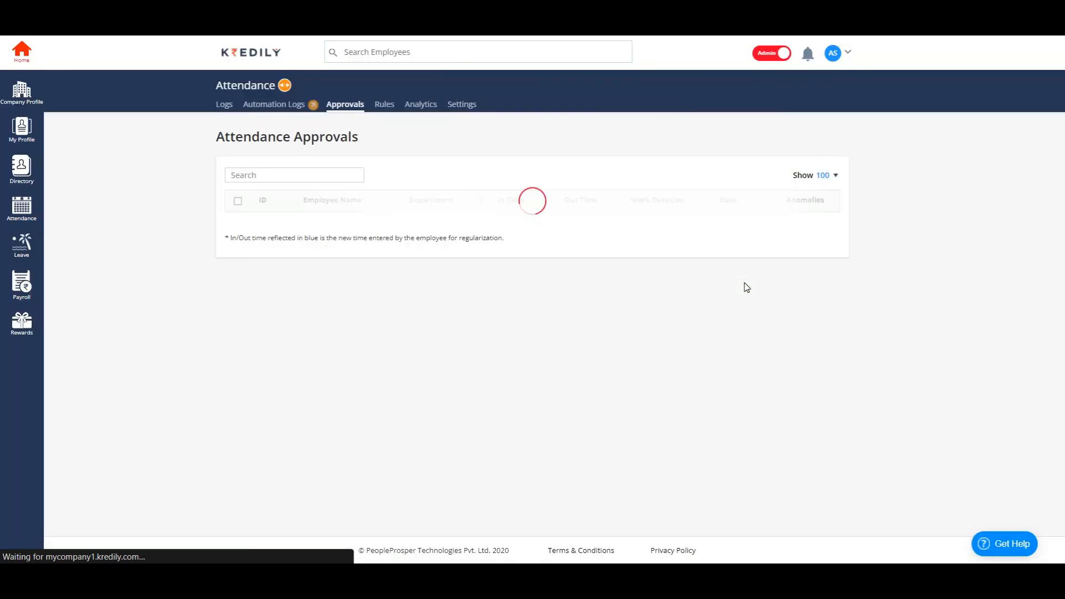
click(231, 210)
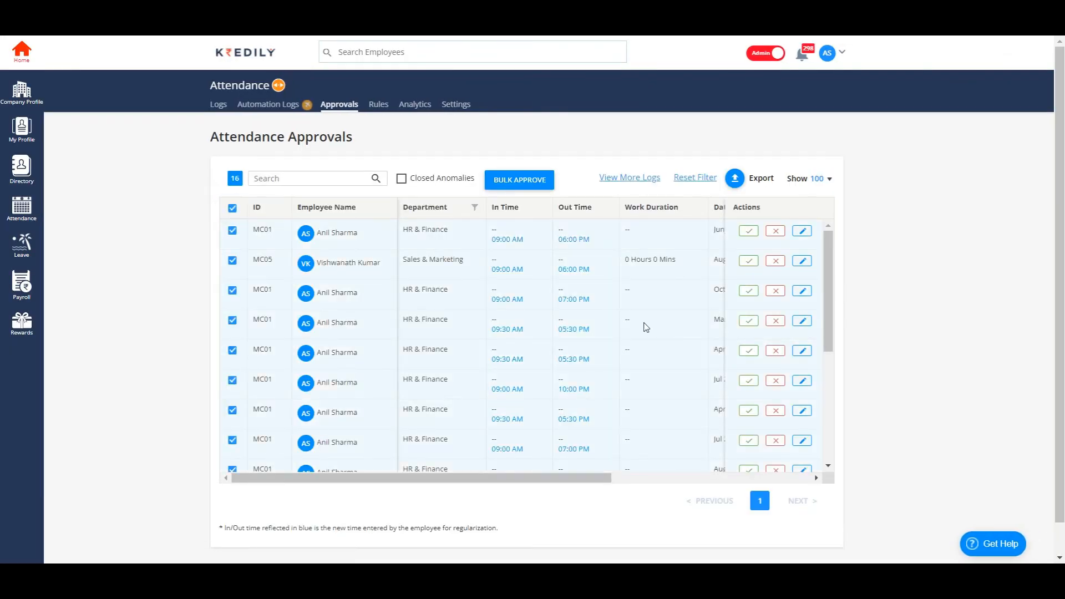
click(516, 179)
click(588, 342)
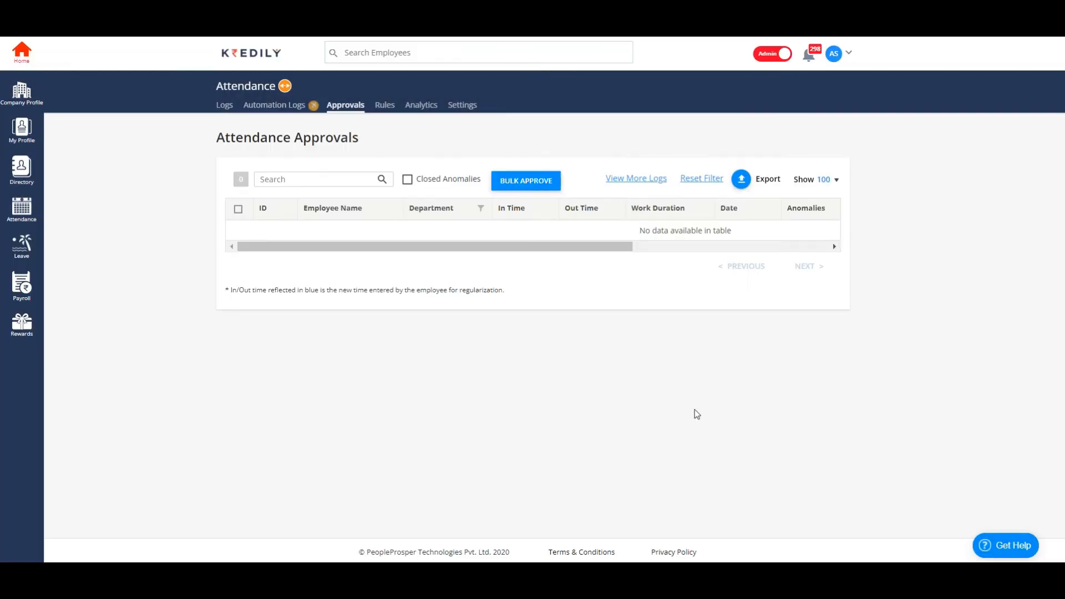
- Open the penalty logs in the automation logs and select all penalty entries
click(280, 107)
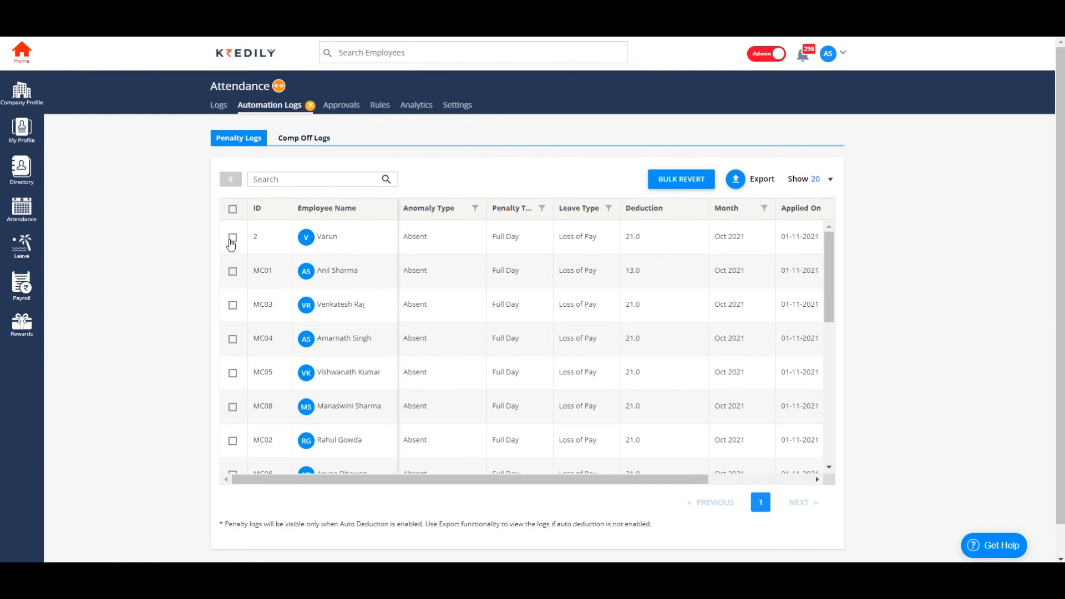
click(232, 238)
click(233, 273)
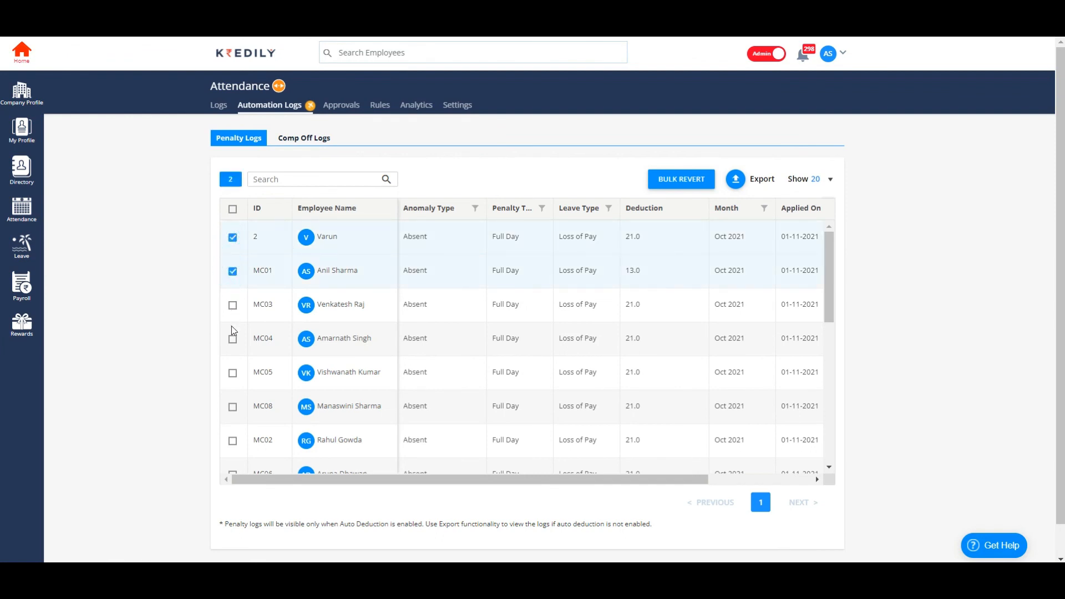
click(232, 343)
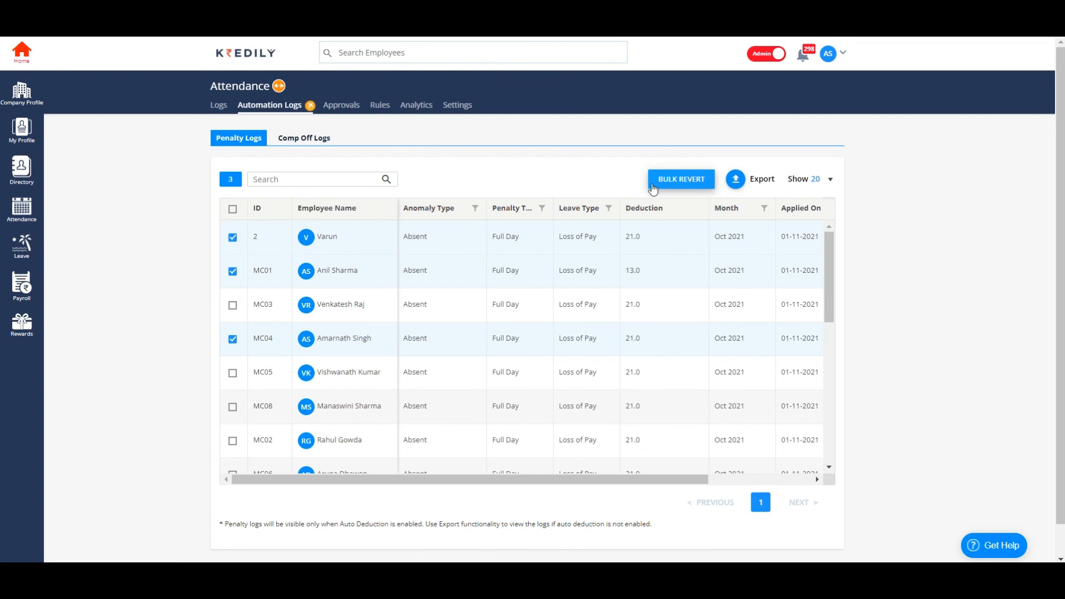
click(232, 211)
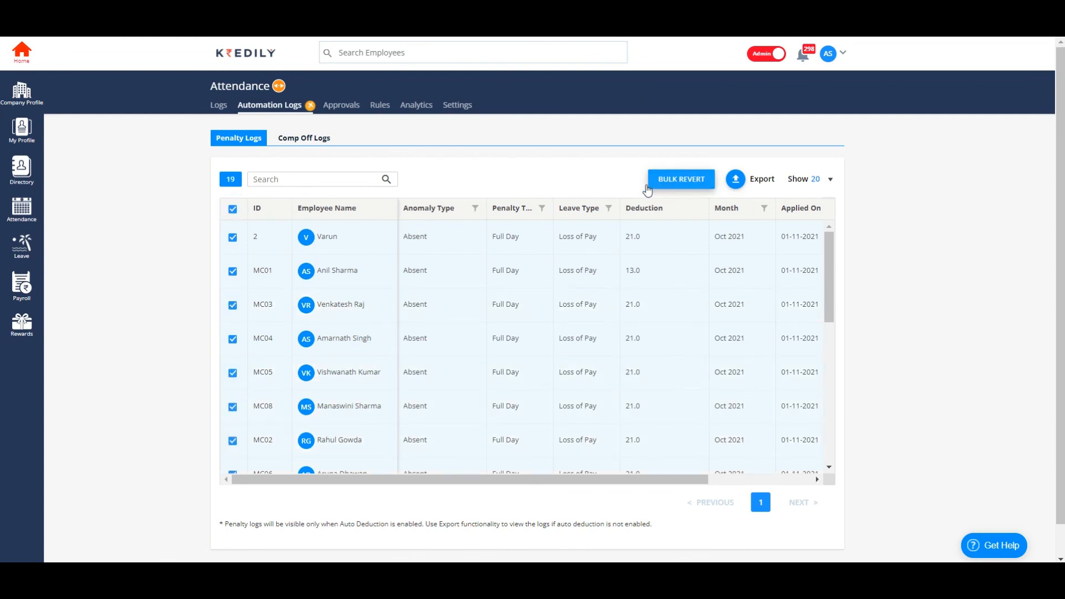
- View the Comp Off Logs, including the leave type, duration and applied date of each entry
click(297, 141)
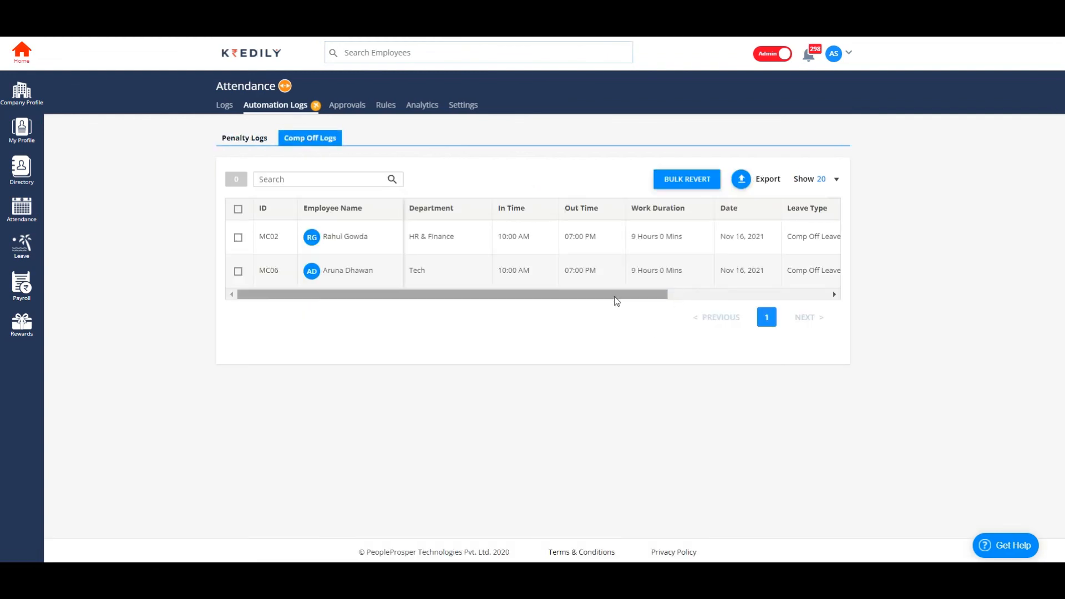
drag(618, 294, 720, 295)
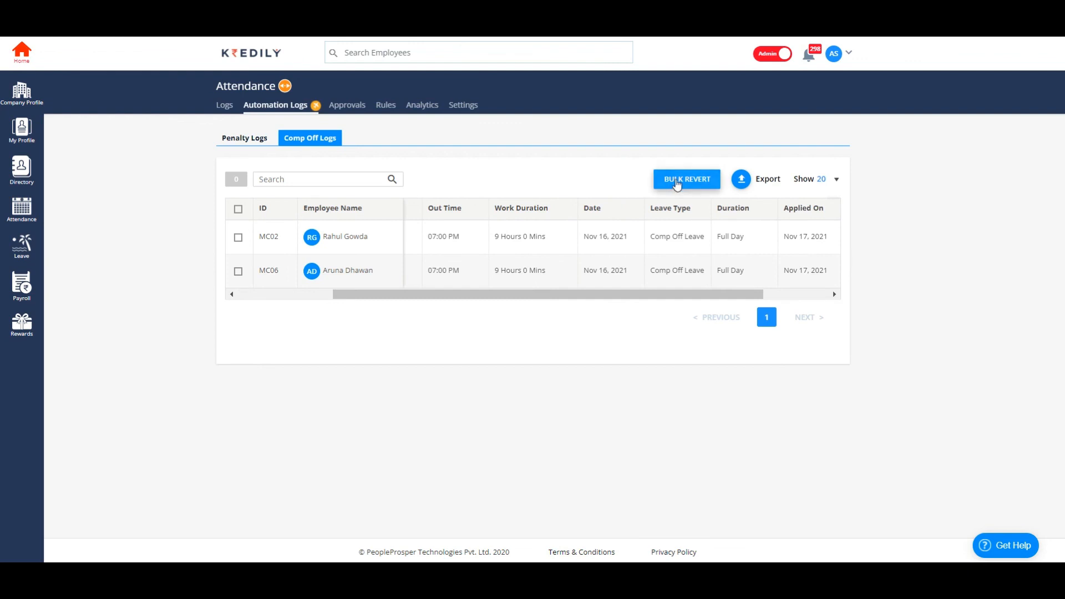